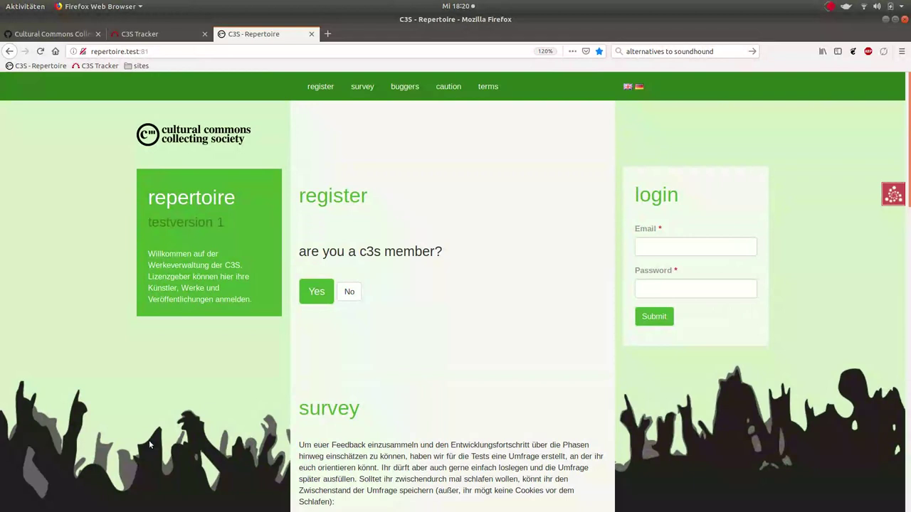
Log in to the repertoire site with the saved account e-mail and password.
{"action": "left_click", "coordinate": [667, 248]}
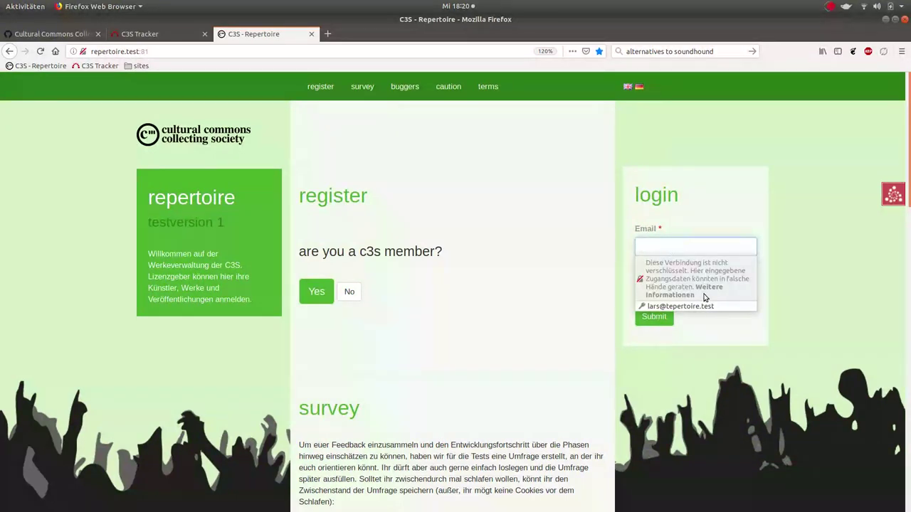
{"action": "key", "text": "Escape"}
{"action": "key", "text": "Down"}
{"action": "key", "text": "Return"}
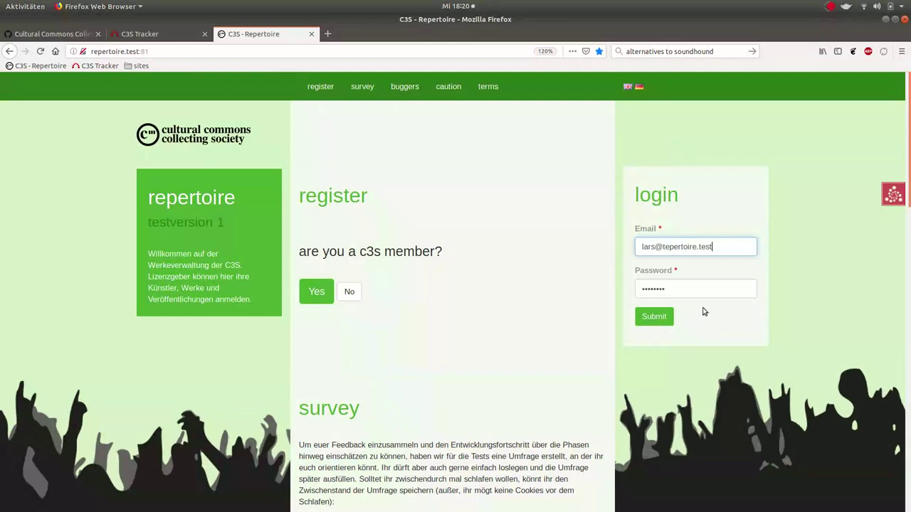
{"action": "left_click", "coordinate": [641, 320]}
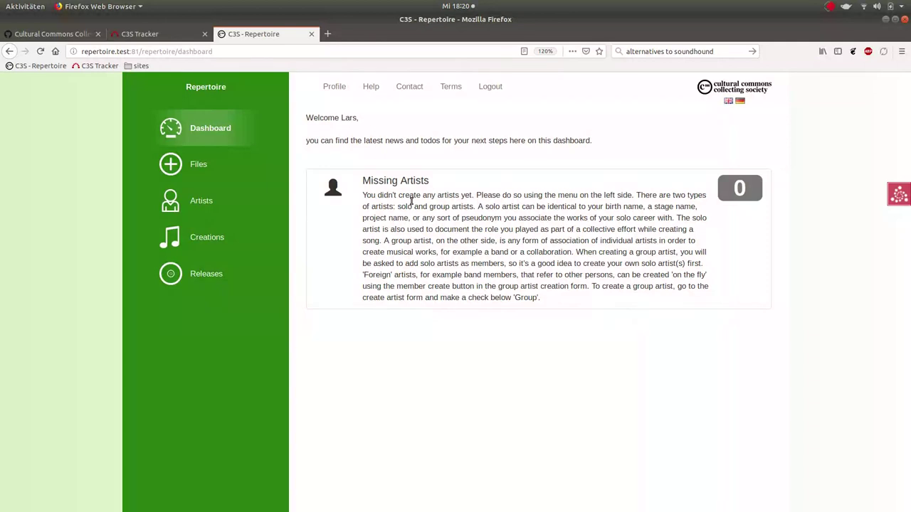
Read the missing-artists notice, and create a solo artist under the account holder's artist name.
{"action": "left_click_drag", "start_coordinate": [363, 181], "coordinate": [431, 180]}
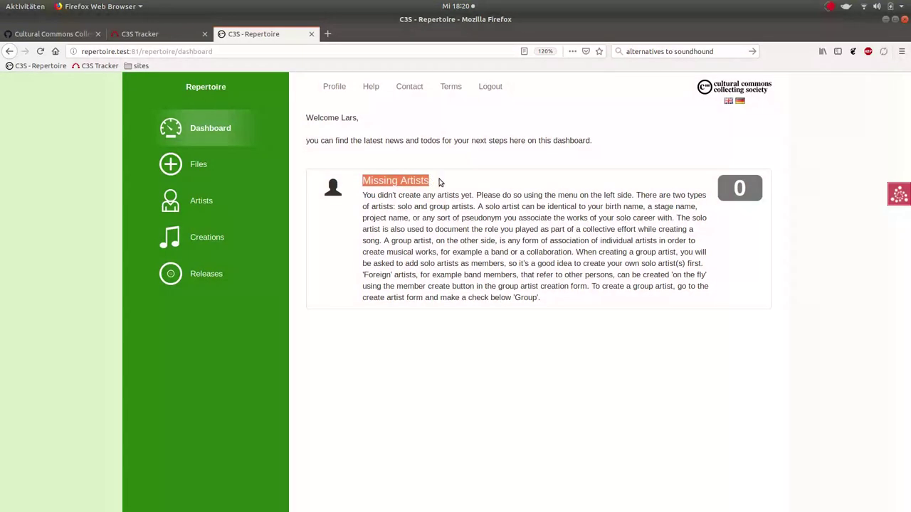
{"action": "left_click", "coordinate": [435, 182]}
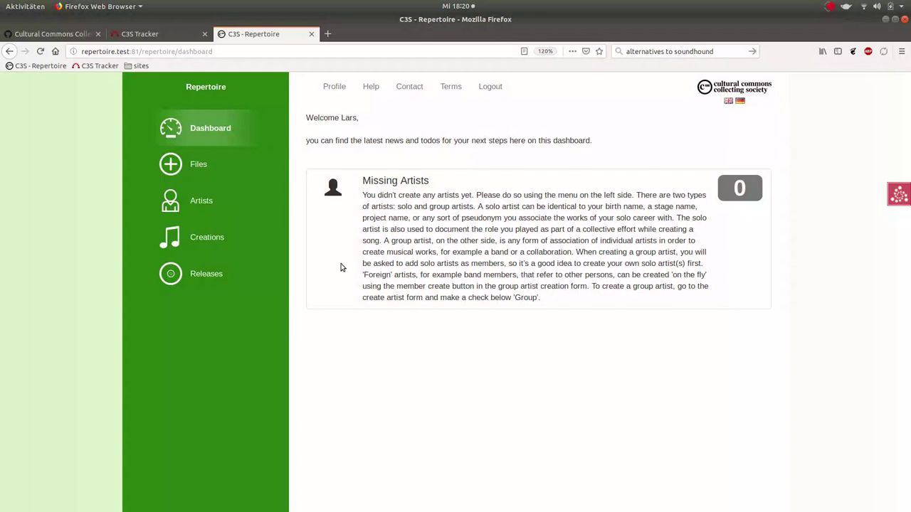
{"action": "left_click", "coordinate": [200, 203]}
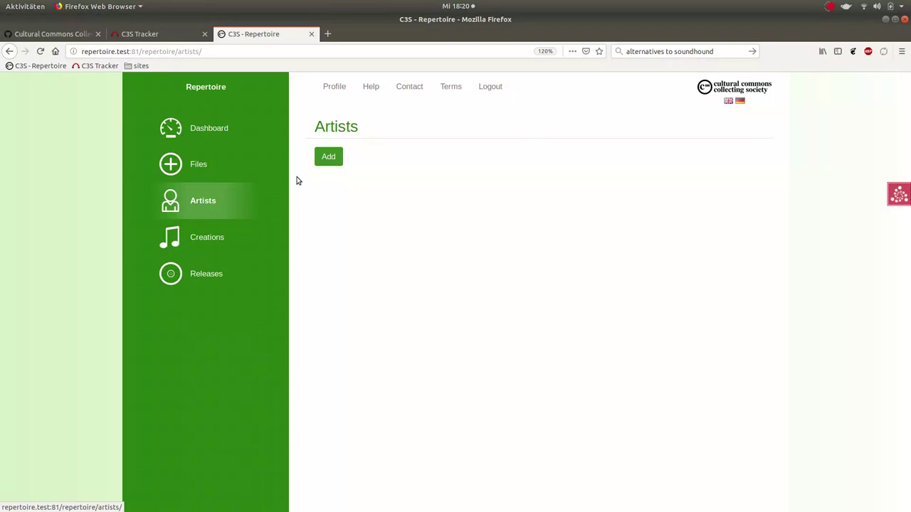
{"action": "left_click", "coordinate": [328, 158]}
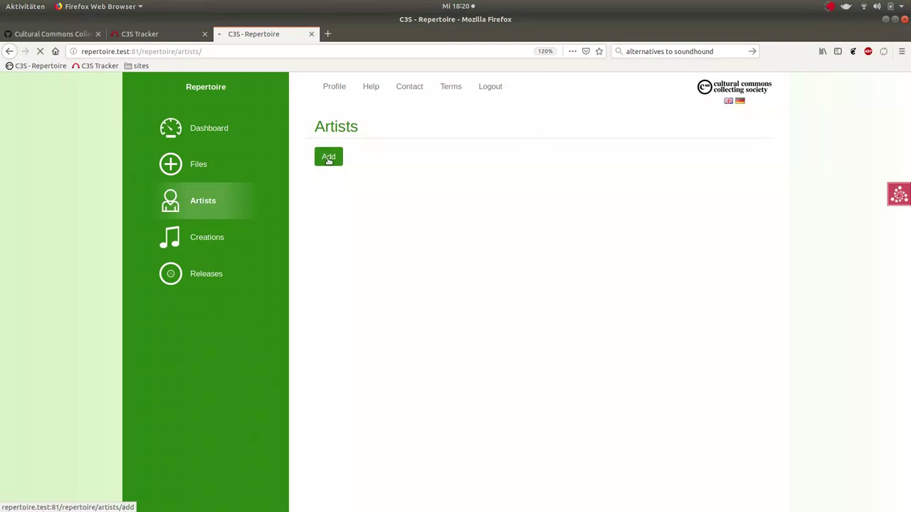
{"action": "left_click", "coordinate": [355, 255]}
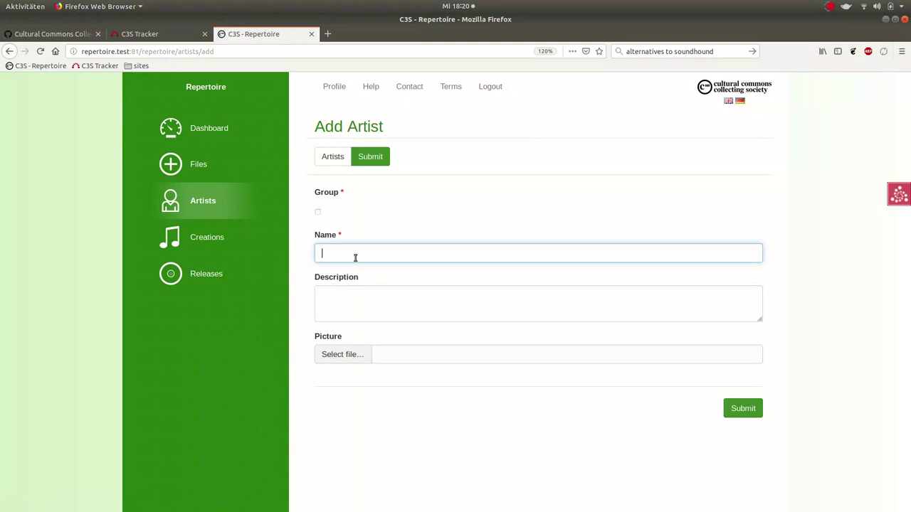
{"action": "type", "text": "L"}
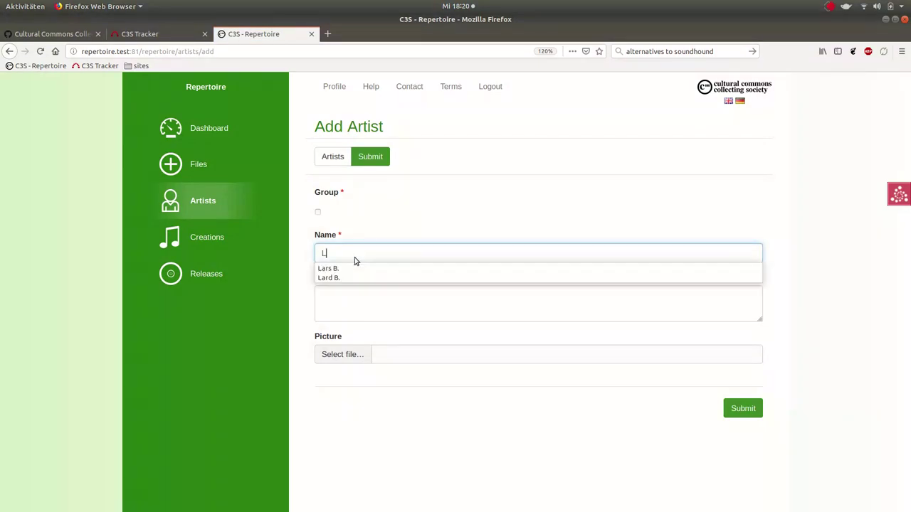
{"action": "type", "text": "ars "}
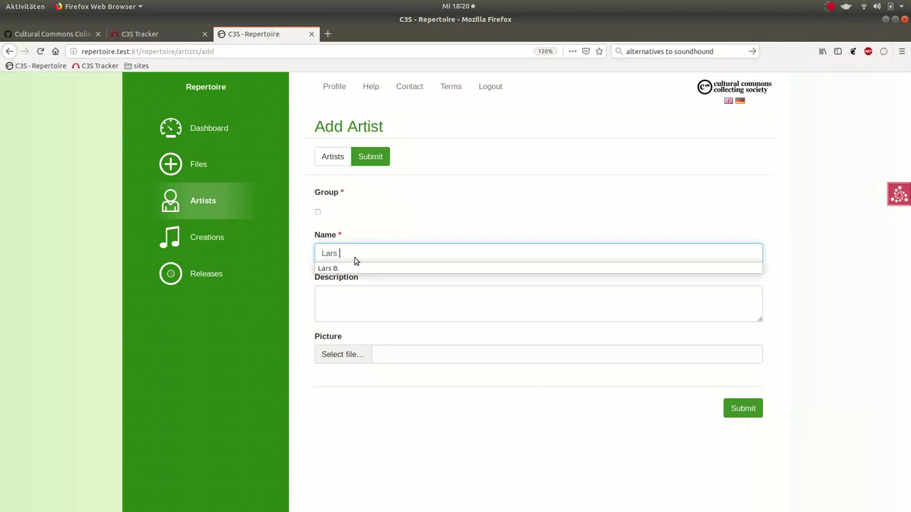
{"action": "type", "text": "B."}
{"action": "left_click", "coordinate": [744, 410]}
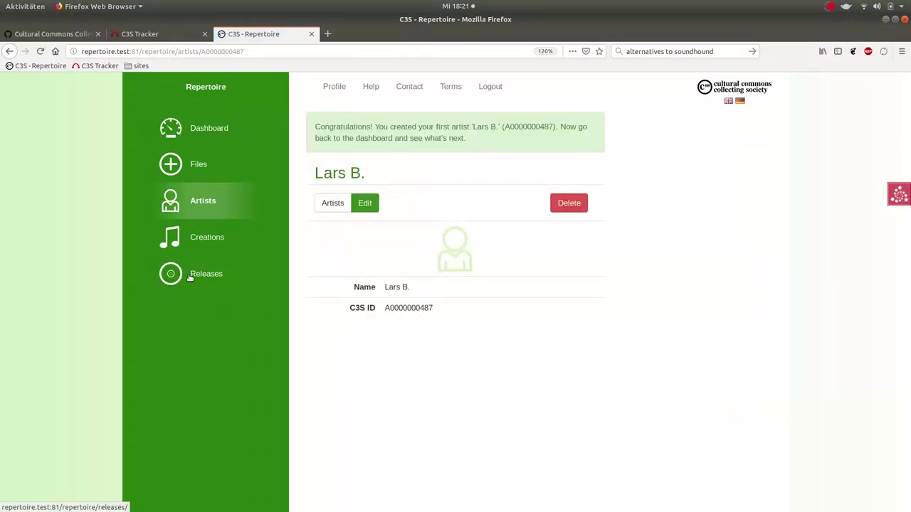
Check the dashboard's next task and upload the "Glaub an dich" WAV master from the Musik folder.
{"action": "left_click", "coordinate": [200, 130]}
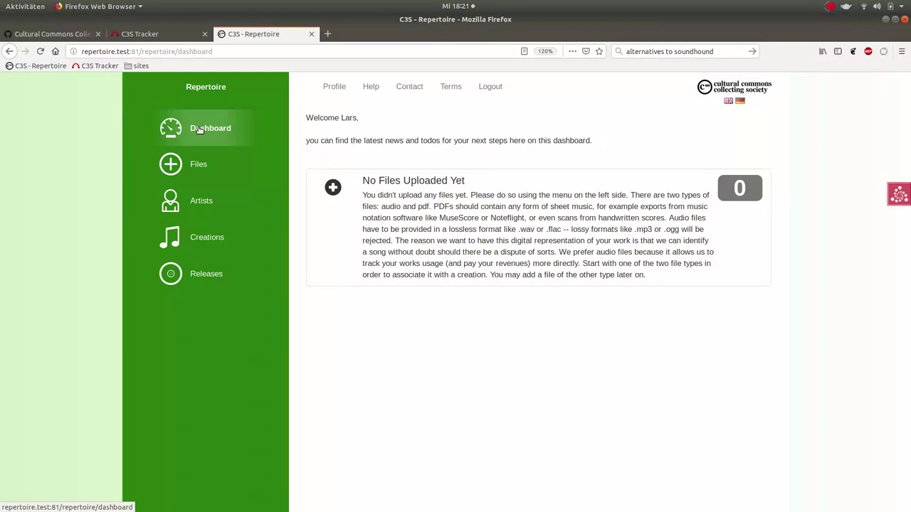
{"action": "left_click", "coordinate": [196, 168]}
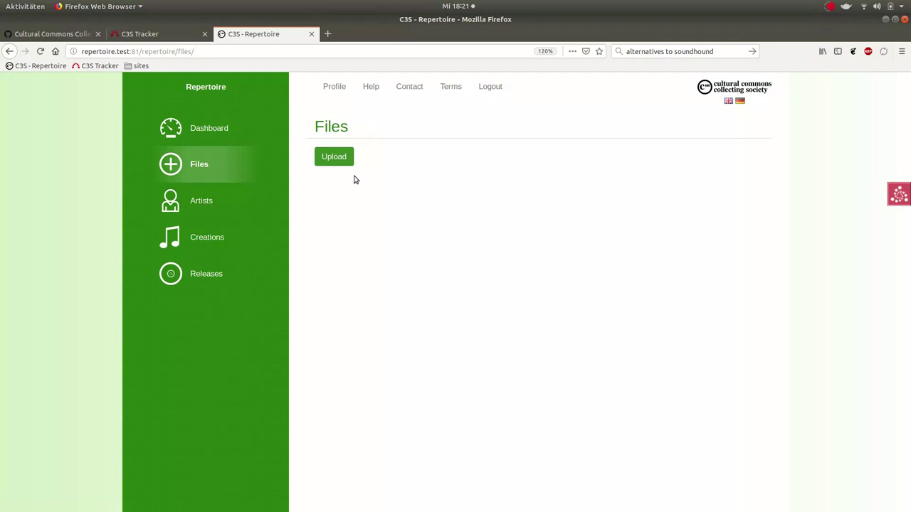
{"action": "left_click", "coordinate": [333, 158]}
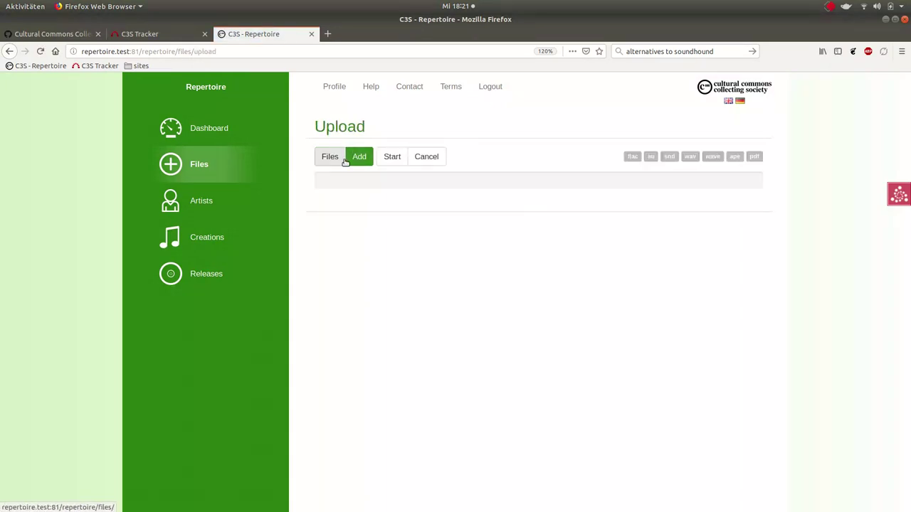
{"action": "left_click", "coordinate": [361, 158]}
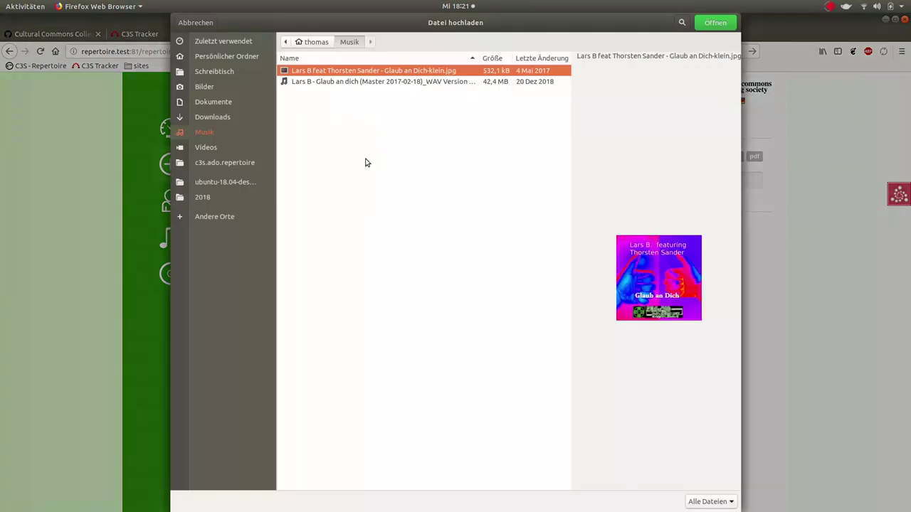
{"action": "left_click", "coordinate": [437, 83]}
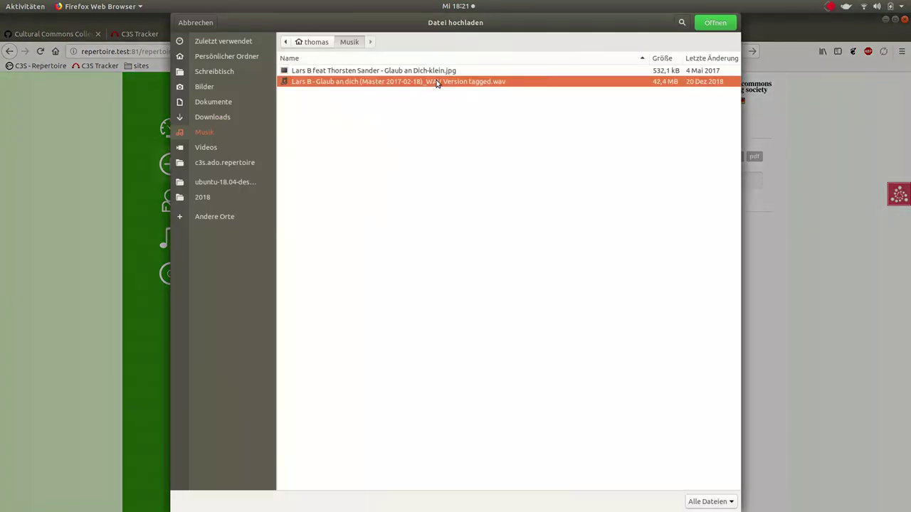
{"action": "double_click", "coordinate": [437, 82]}
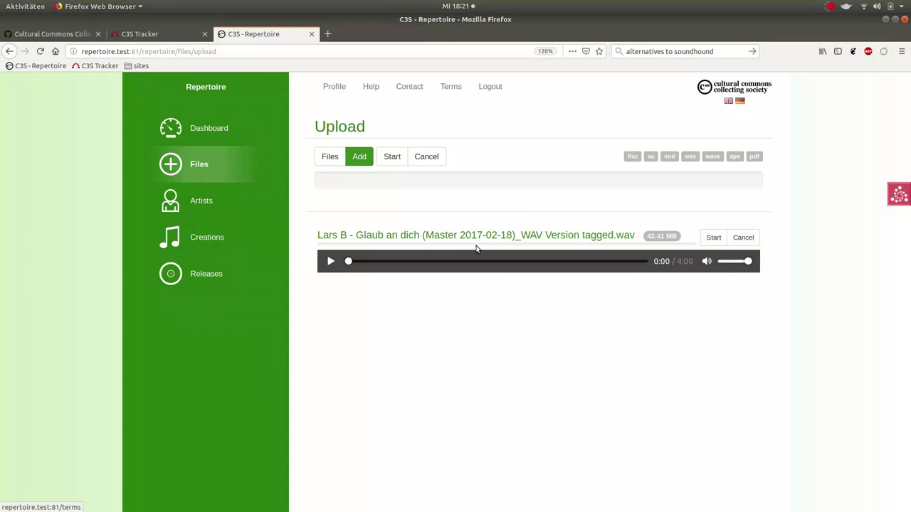
{"action": "left_click", "coordinate": [713, 238]}
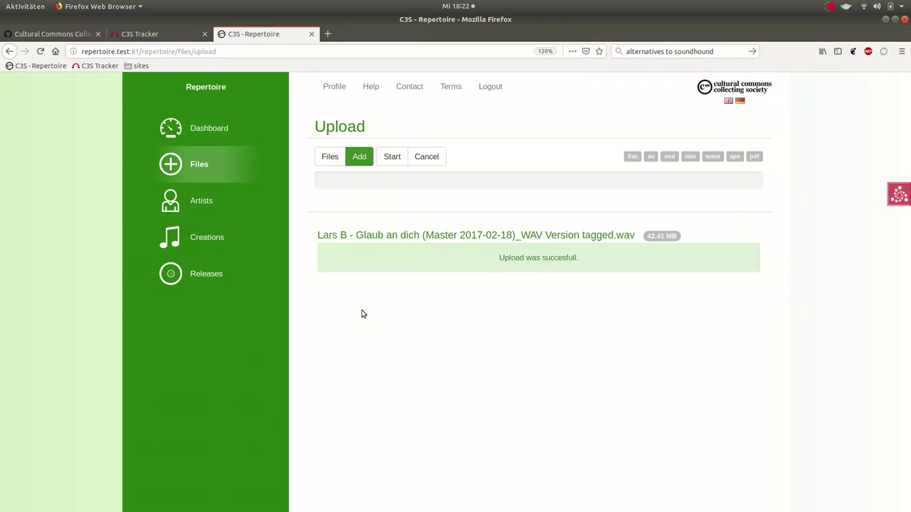
Switch to the Terminal and examine the server's processing log for the uploaded file's checksum and audio fingerprint.
{"action": "mouse_move", "coordinate": [1, 398]}
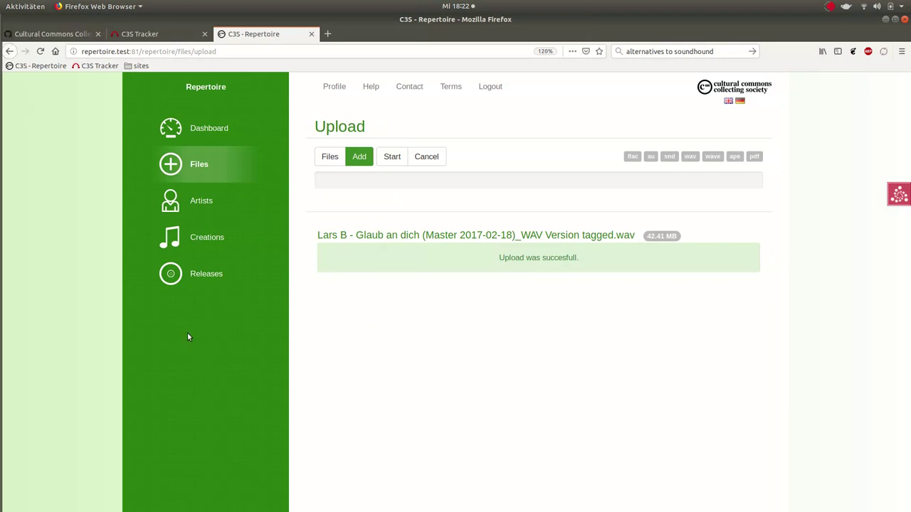
{"action": "key", "text": "alt+Tab"}
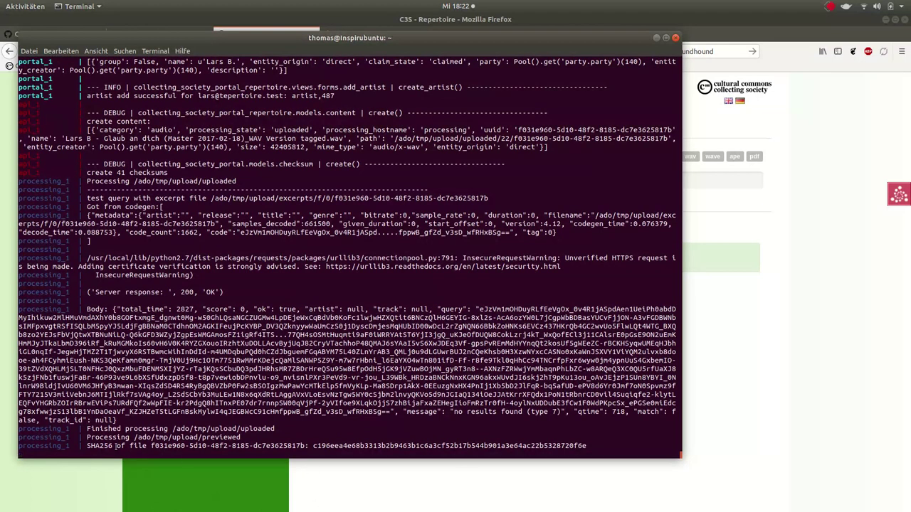
{"action": "left_click_drag", "start_coordinate": [116, 446], "coordinate": [233, 437]}
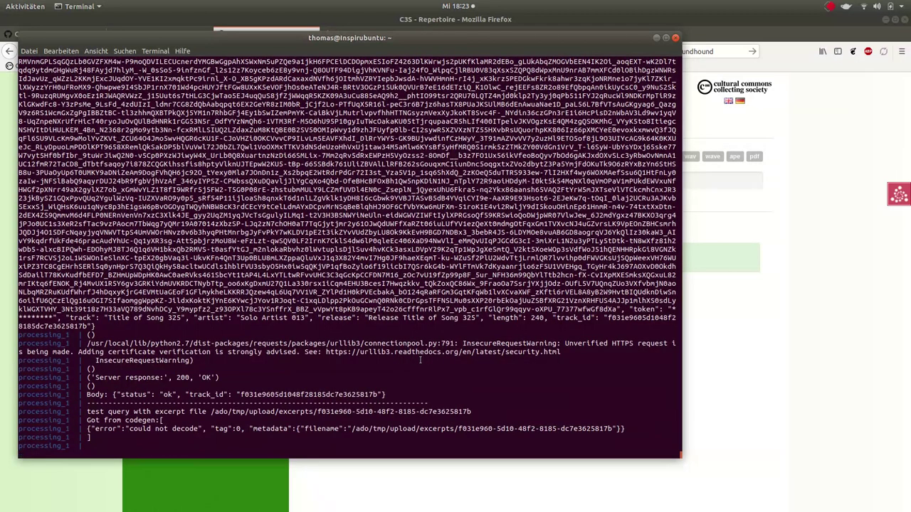
{"action": "left_click_drag", "start_coordinate": [484, 274], "coordinate": [134, 106]}
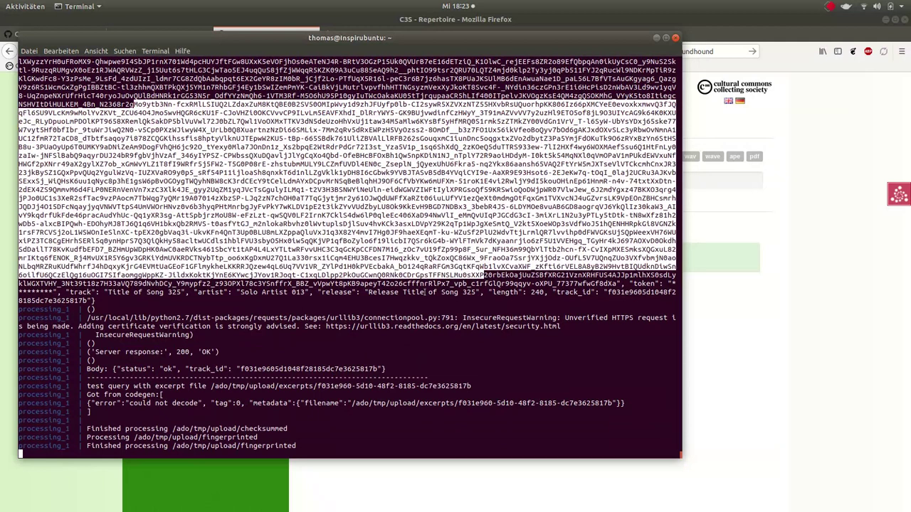
{"action": "left_click", "coordinate": [425, 293]}
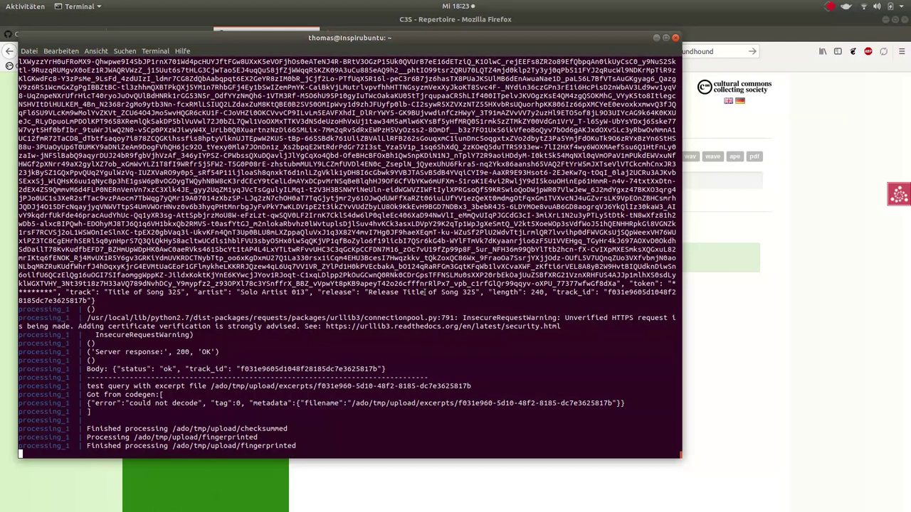
Switch back to Firefox and briefly play the uploaded file's preview in the file list.
{"action": "left_click", "coordinate": [751, 410]}
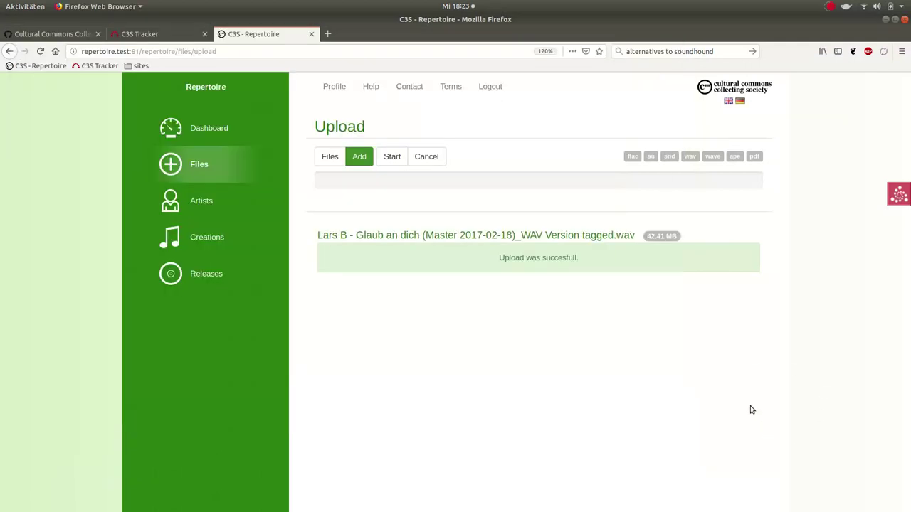
{"action": "left_click", "coordinate": [203, 167]}
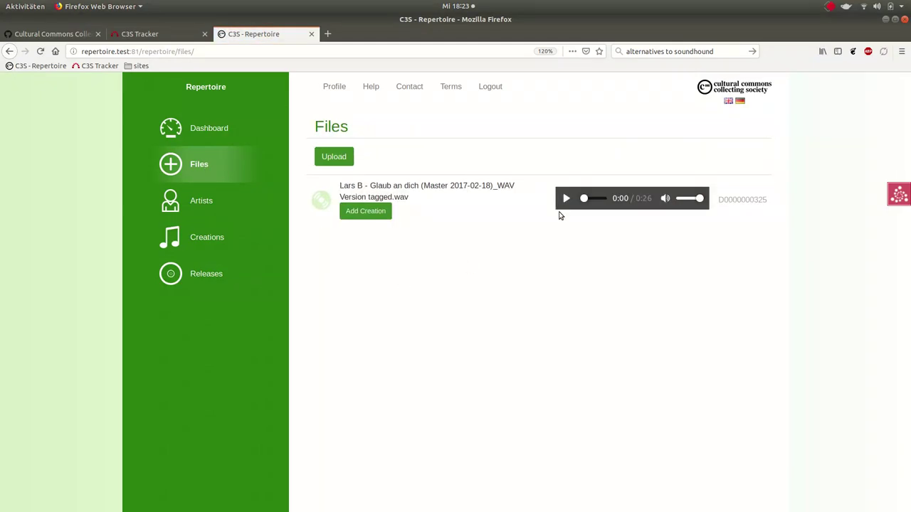
{"action": "left_click", "coordinate": [566, 200]}
{"action": "left_click", "coordinate": [566, 200]}
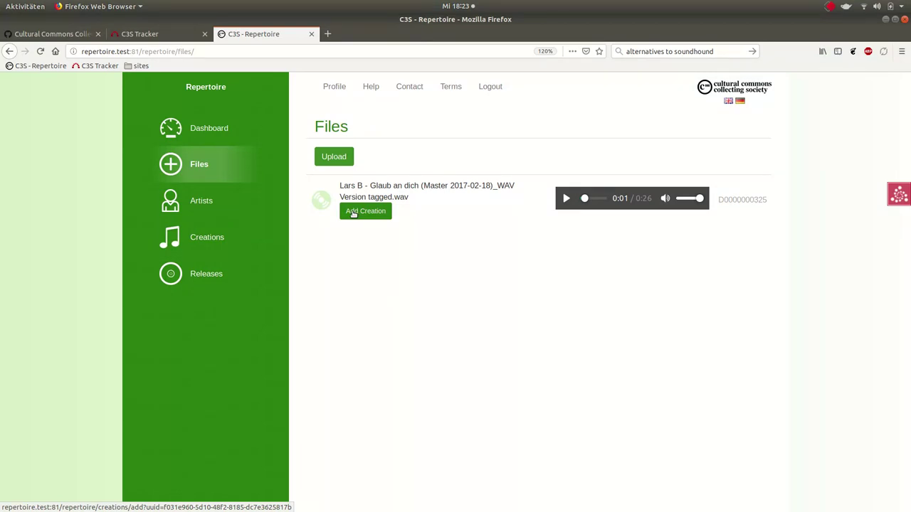
Start a new creation from the uploaded audio file and check its title and attached file.
{"action": "left_click", "coordinate": [358, 215]}
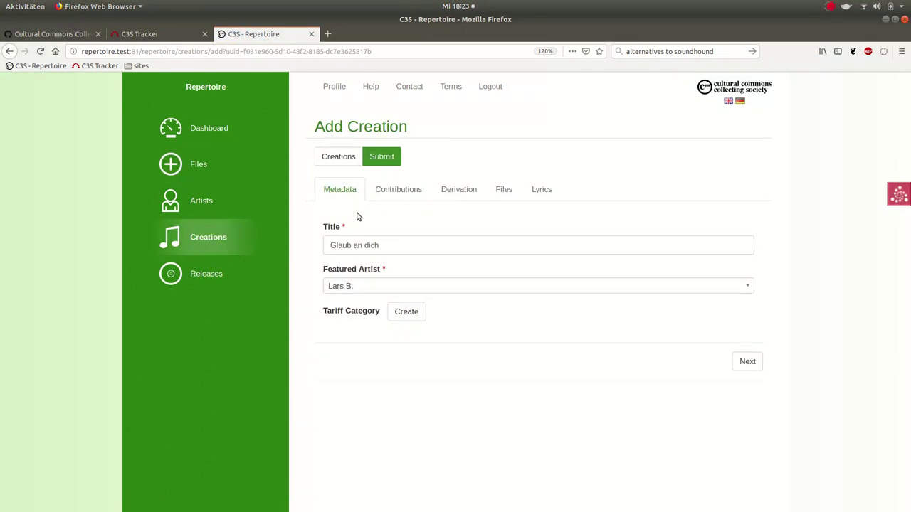
{"action": "left_click", "coordinate": [392, 245]}
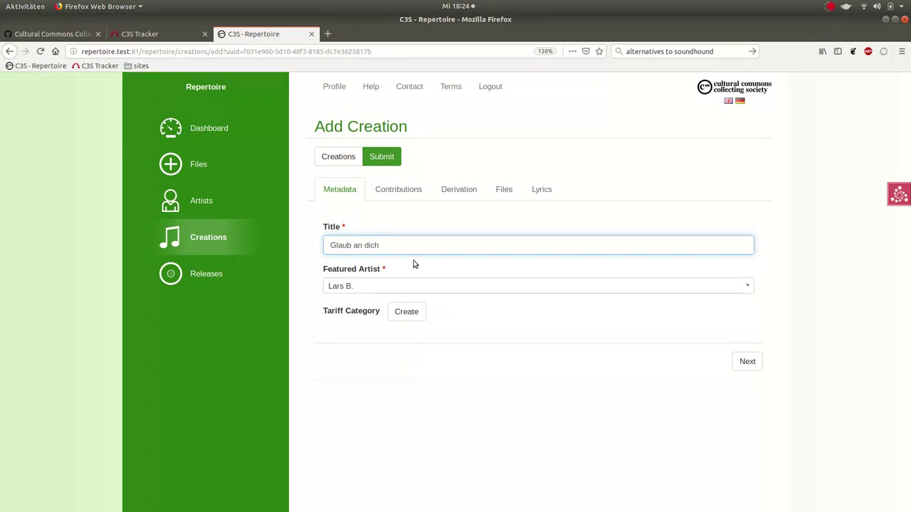
{"action": "left_click", "coordinate": [509, 190]}
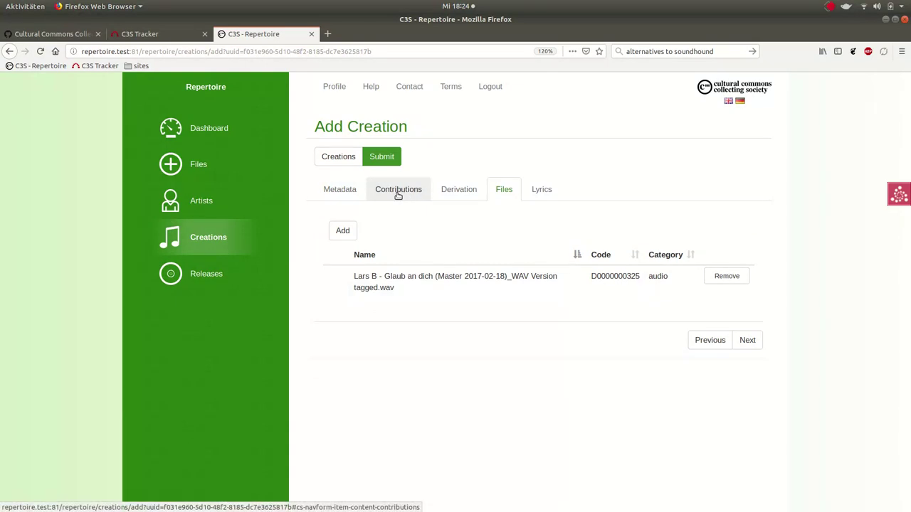
Add a Composition contribution to the creation for the existing artist found by surname, with the role Vocals.
{"action": "left_click", "coordinate": [398, 195]}
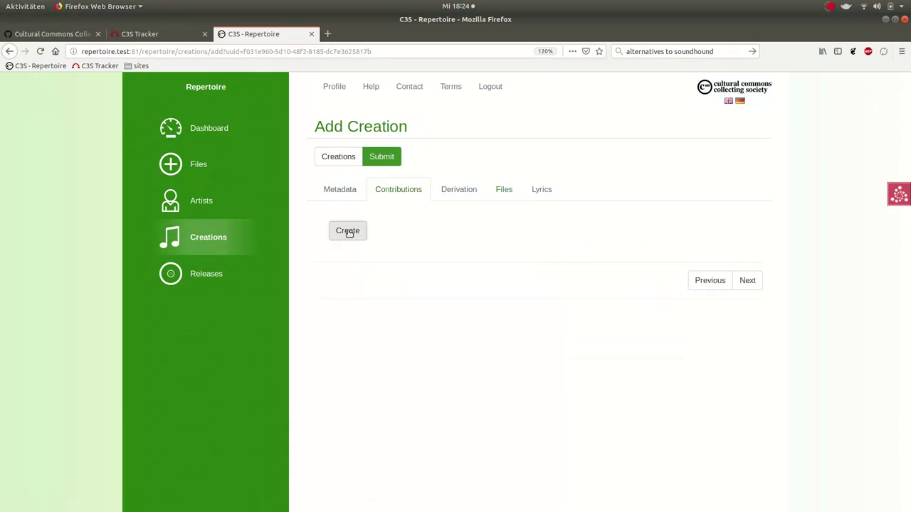
{"action": "left_click", "coordinate": [348, 232]}
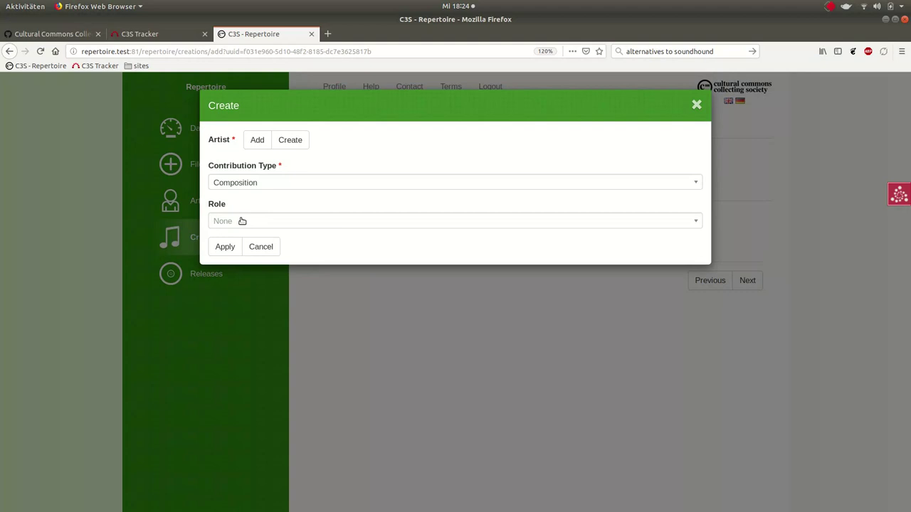
{"action": "left_click", "coordinate": [257, 142]}
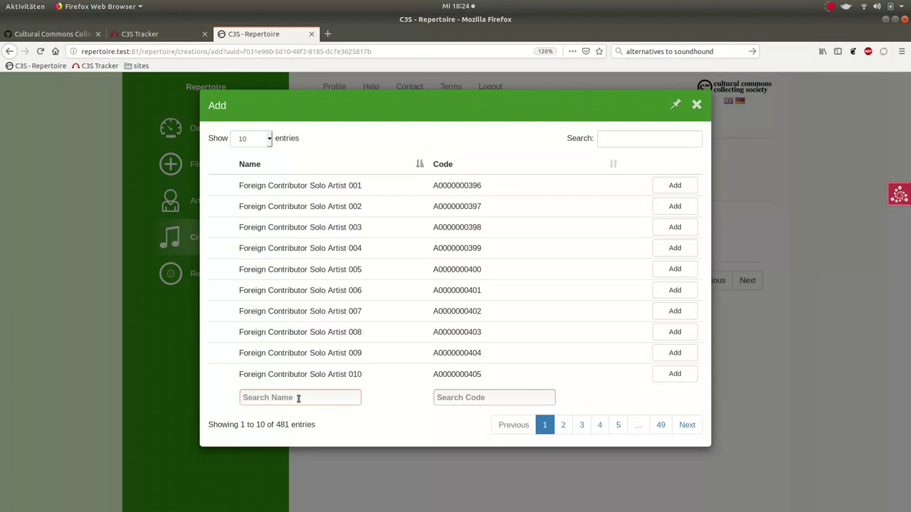
{"action": "type", "text": "sande"}
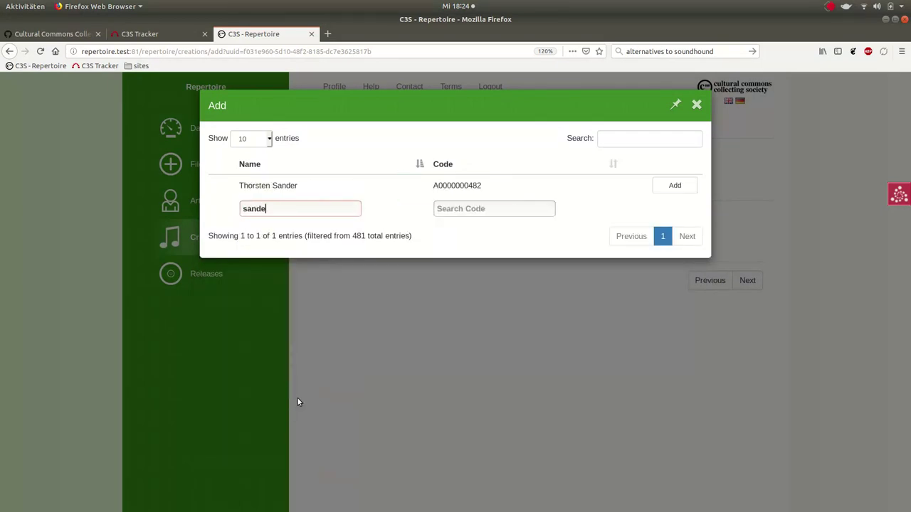
{"action": "left_click", "coordinate": [693, 185]}
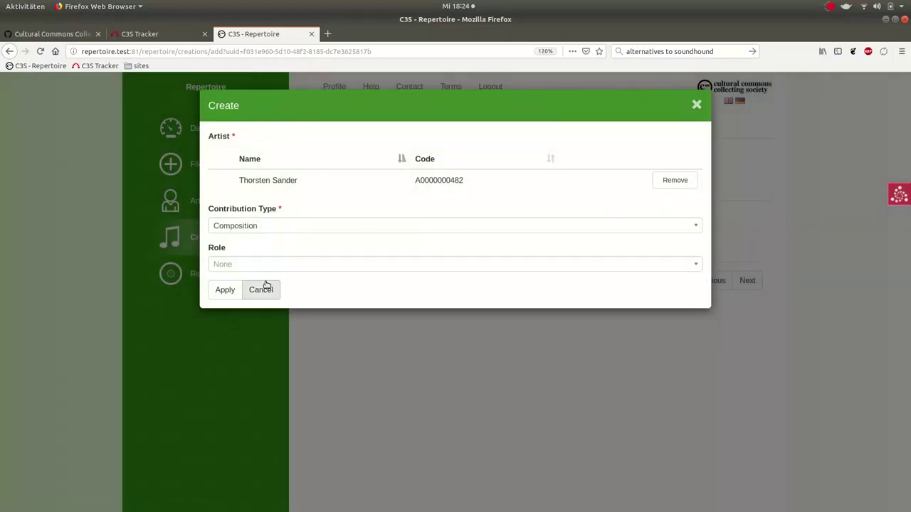
{"action": "left_click", "coordinate": [239, 266]}
{"action": "left_click", "coordinate": [232, 304]}
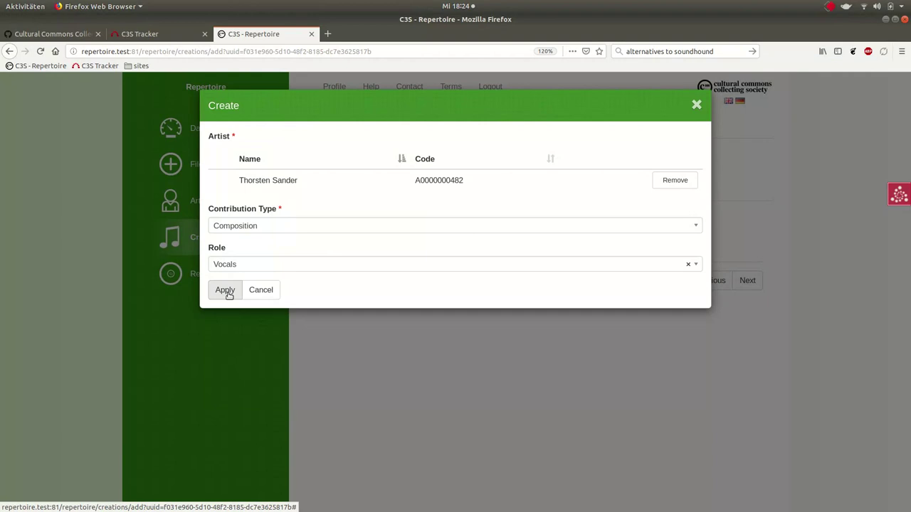
{"action": "left_click", "coordinate": [227, 292]}
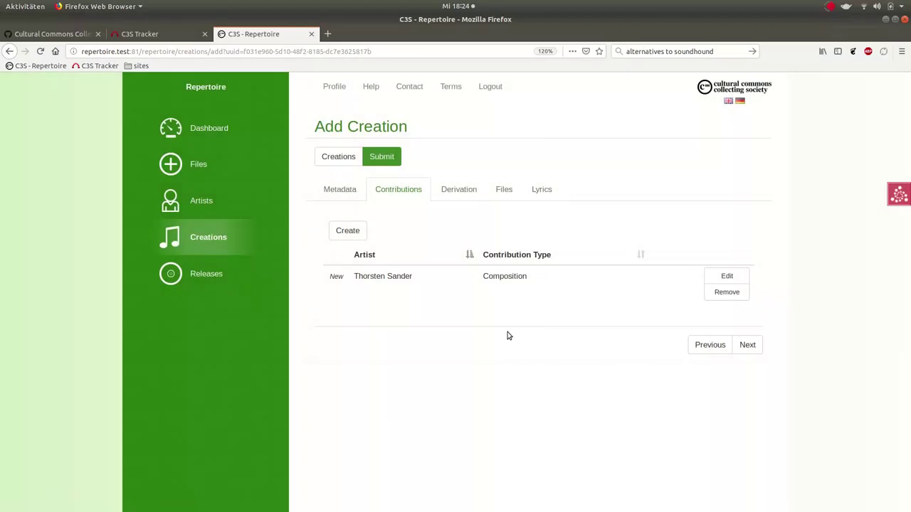
Check the creation's derivation and lyrics sections, leave both empty, and submit the creation.
{"action": "left_click", "coordinate": [459, 194]}
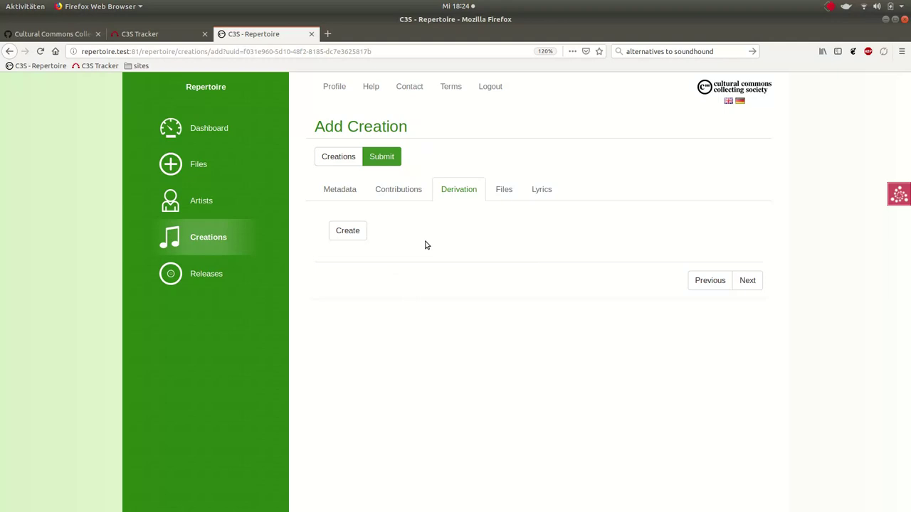
{"action": "left_click", "coordinate": [543, 194]}
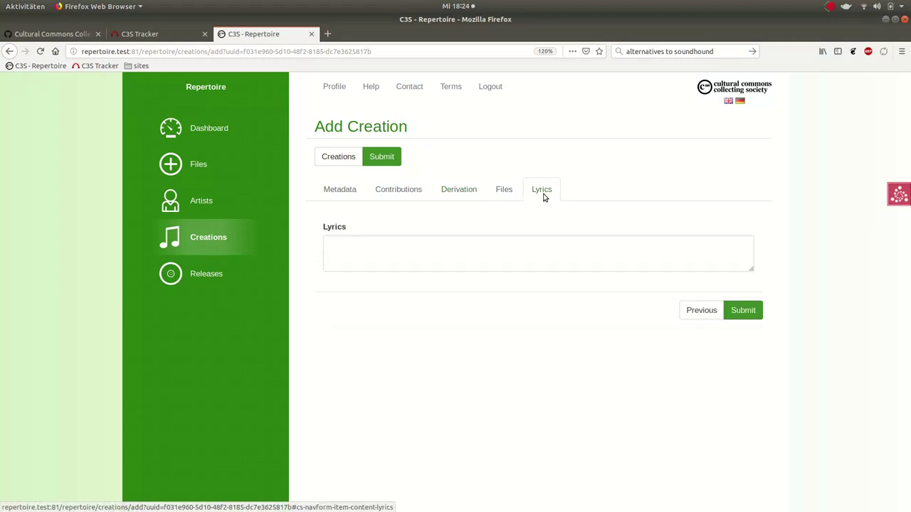
{"action": "left_click", "coordinate": [366, 261]}
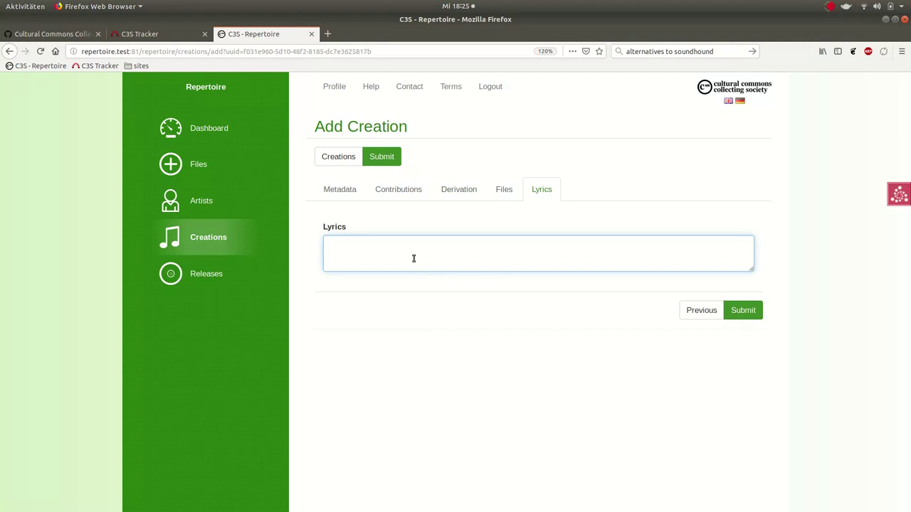
{"action": "left_click", "coordinate": [744, 315]}
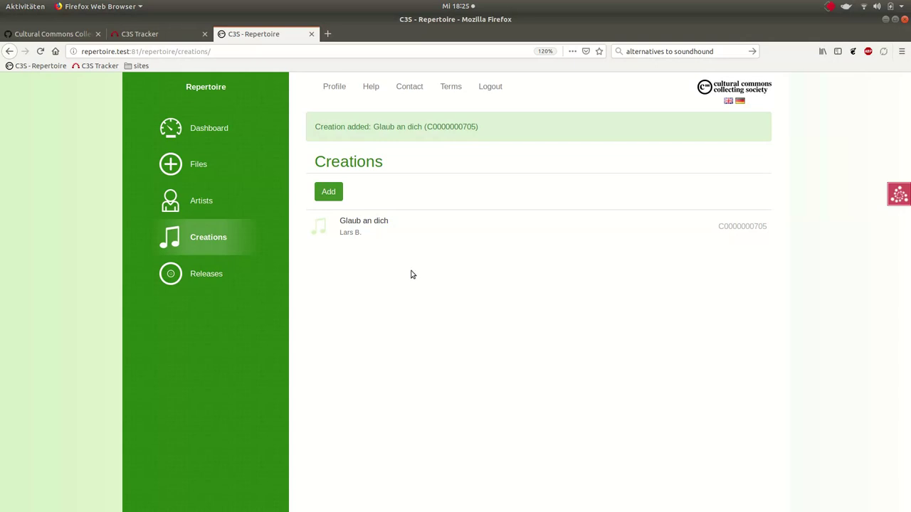
Check the dashboard's next task and start adding a new release.
{"action": "left_click", "coordinate": [186, 133]}
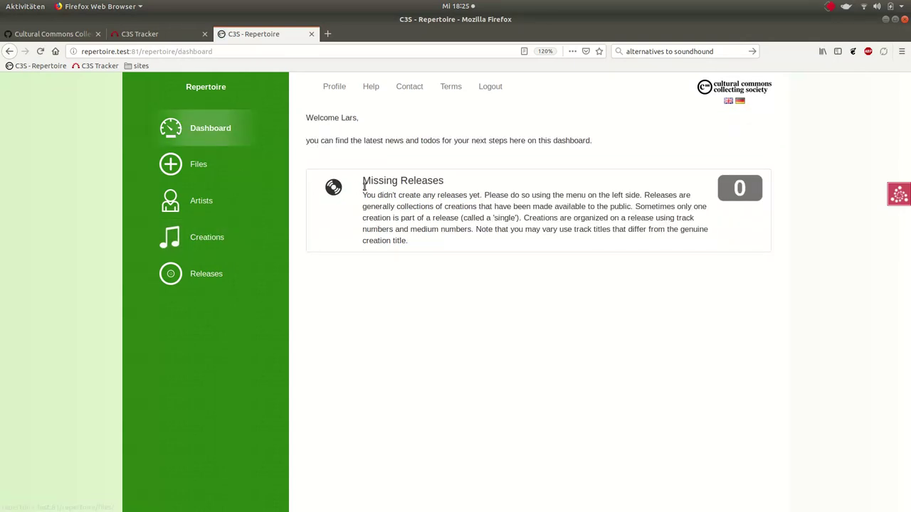
{"action": "double_click", "coordinate": [417, 180]}
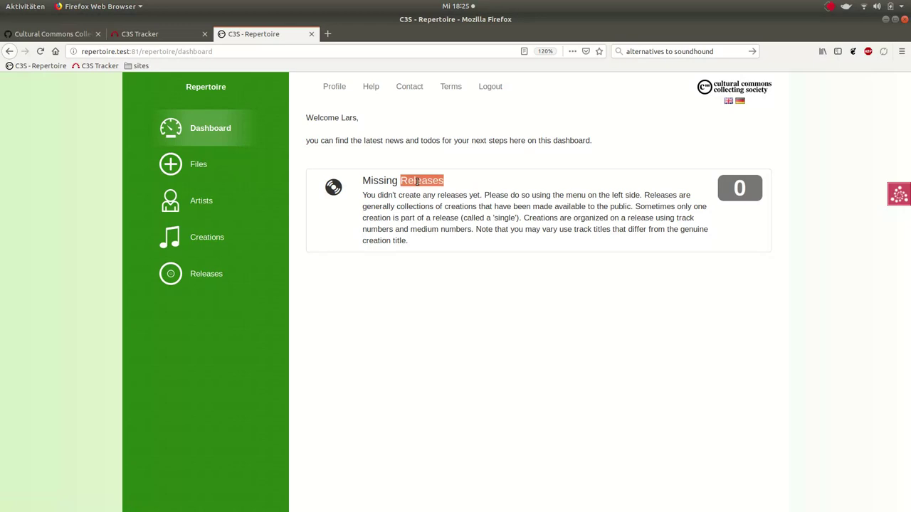
{"action": "left_click", "coordinate": [201, 276]}
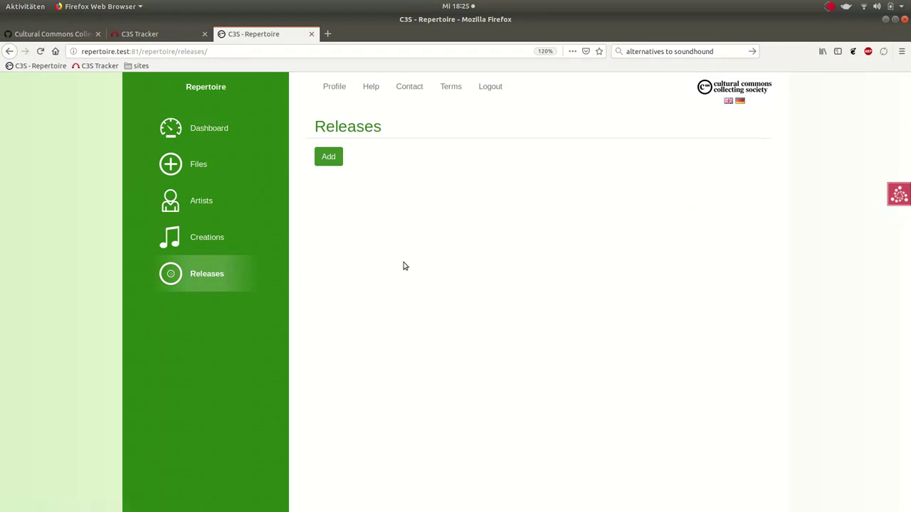
{"action": "left_click", "coordinate": [329, 159]}
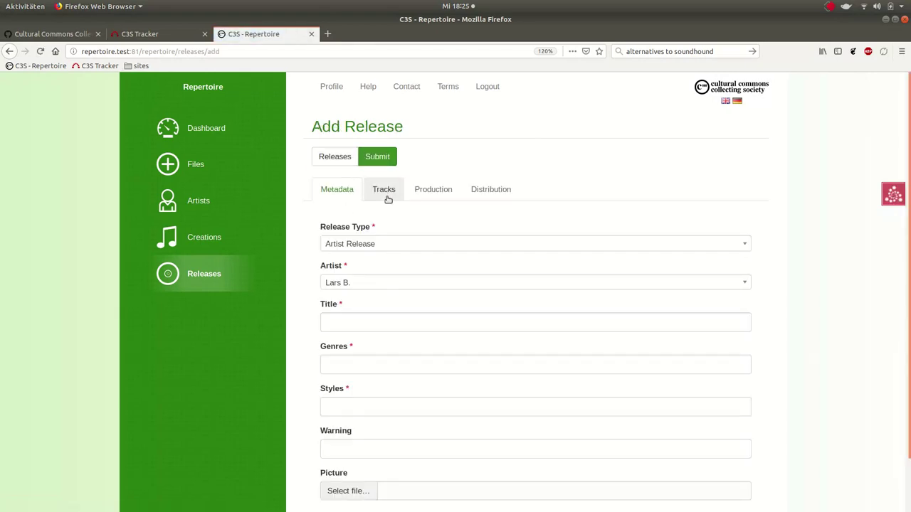
{"action": "left_click", "coordinate": [386, 193]}
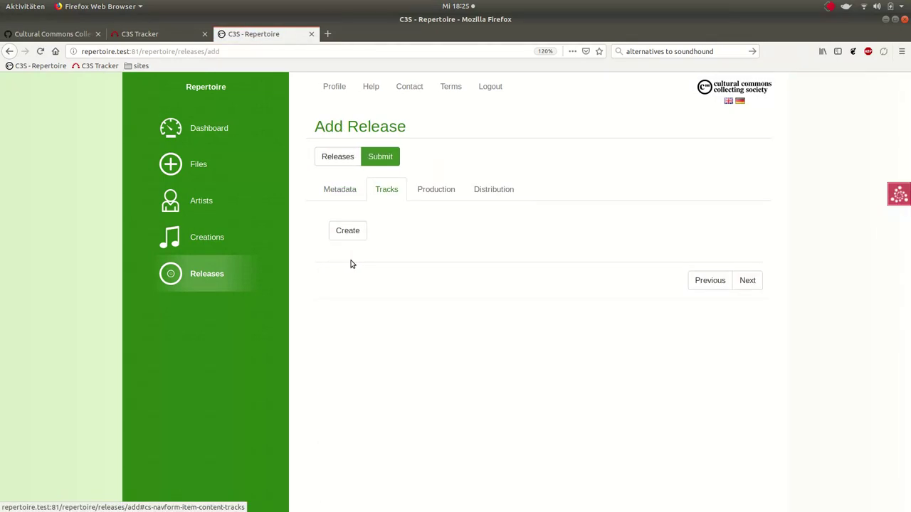
{"action": "left_click", "coordinate": [348, 235]}
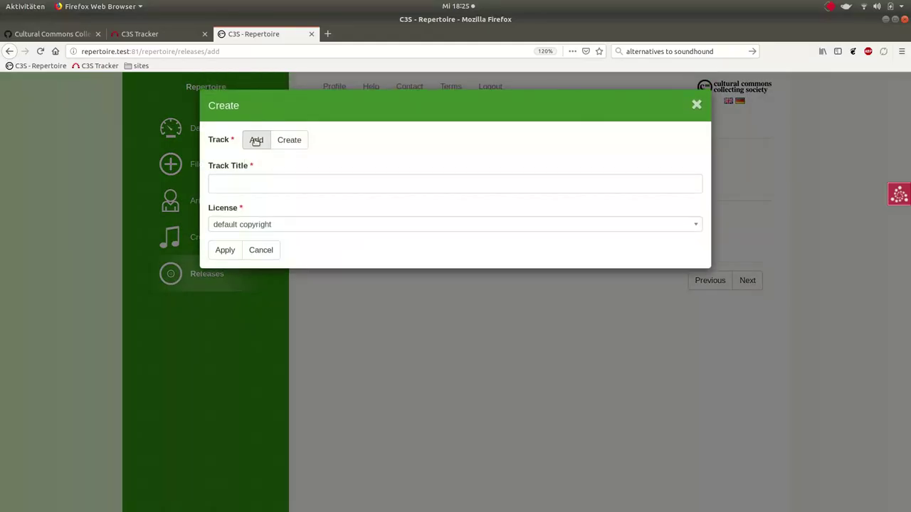
{"action": "left_click", "coordinate": [256, 140]}
{"action": "left_click", "coordinate": [281, 396]}
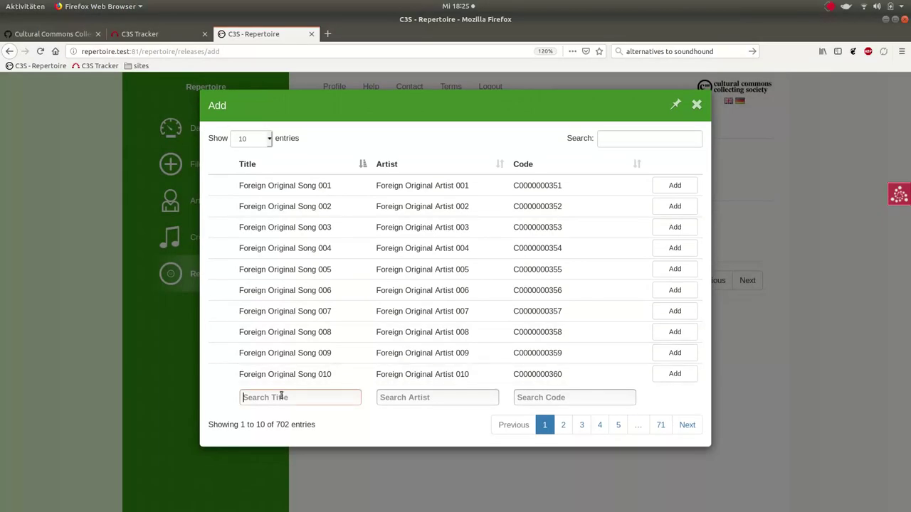
{"action": "type", "text": "Glaum"}
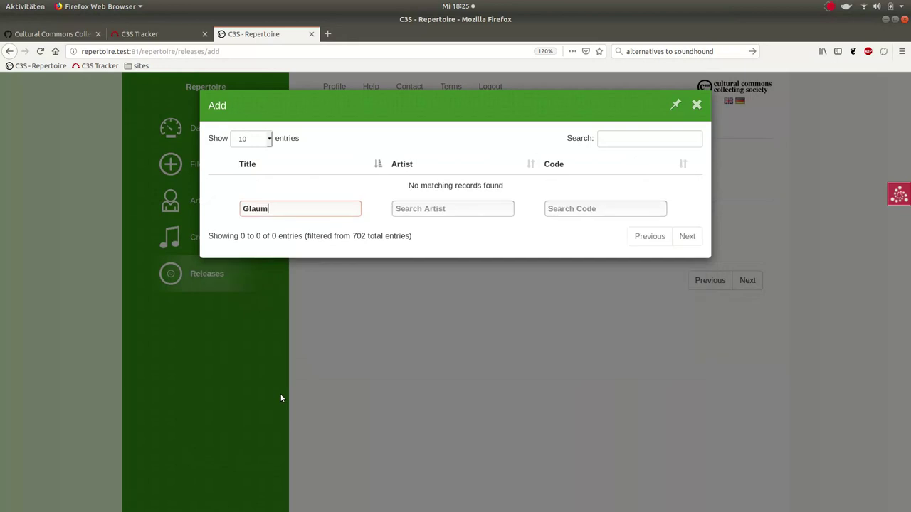
{"action": "key", "text": "BackSpace"}
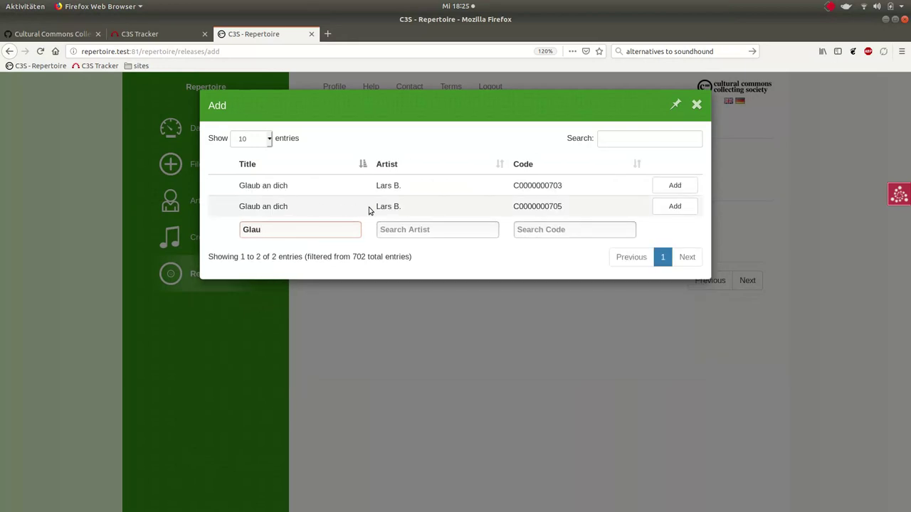
{"action": "left_click", "coordinate": [684, 208]}
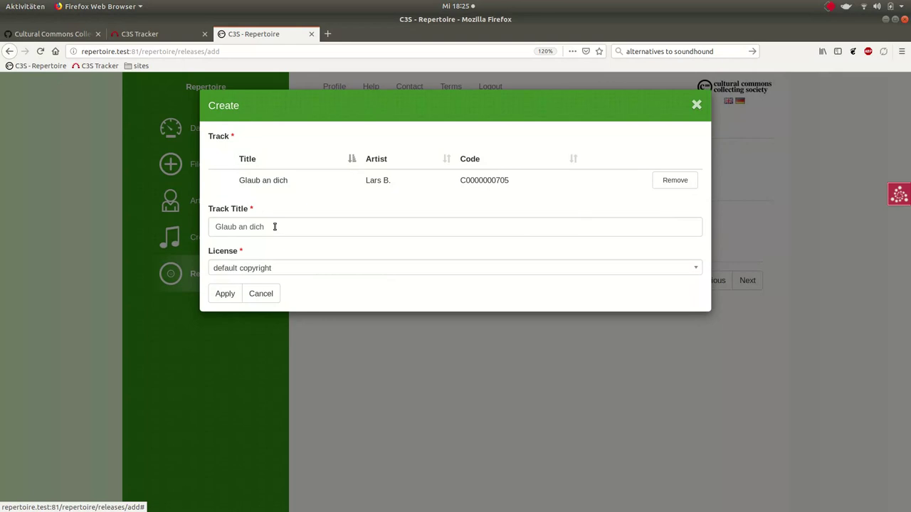
License the track under Creative Commons - Attribution NonCommercial and apply it to the release.
{"action": "left_click", "coordinate": [259, 269]}
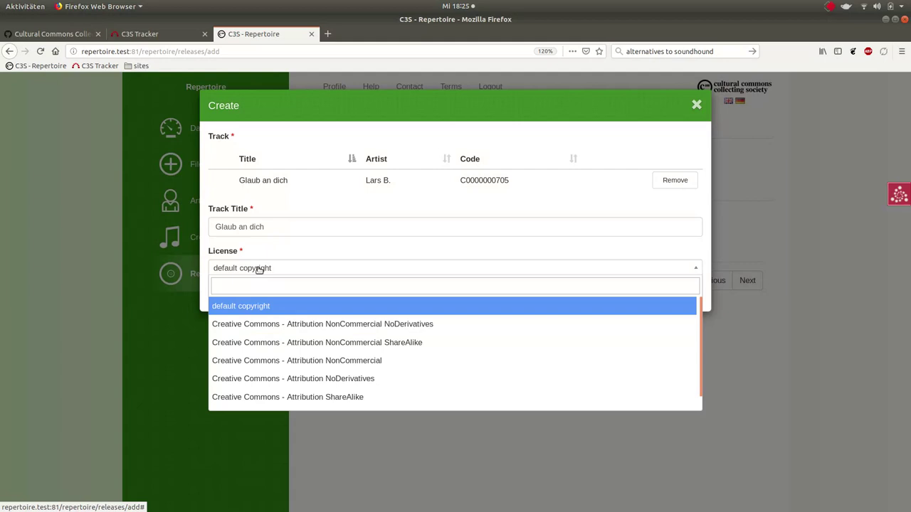
{"action": "left_click", "coordinate": [267, 363]}
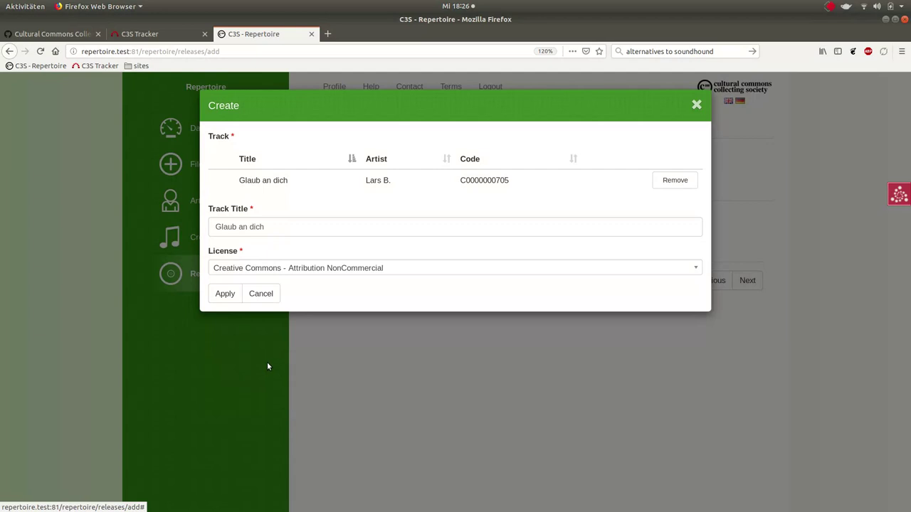
{"action": "left_click", "coordinate": [225, 294]}
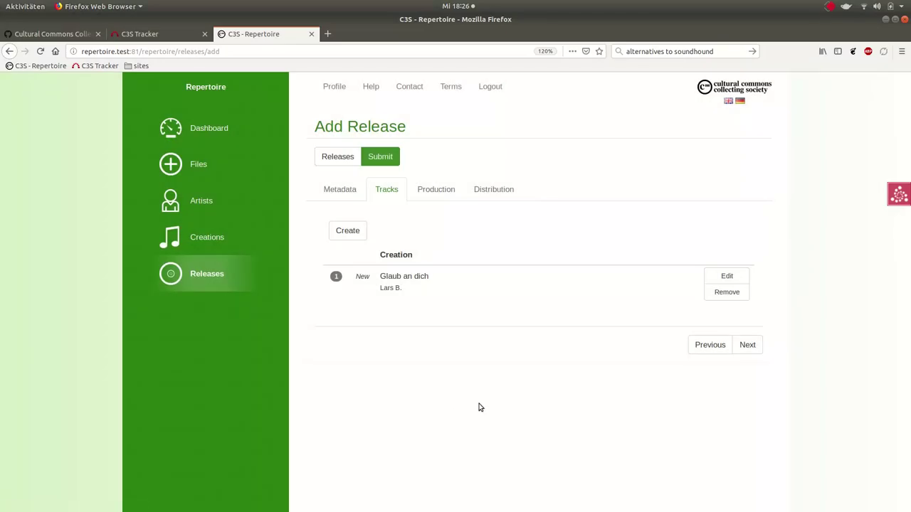
Set both the copyright date and the production date of the release to 02.01.2019.
{"action": "left_click", "coordinate": [435, 199]}
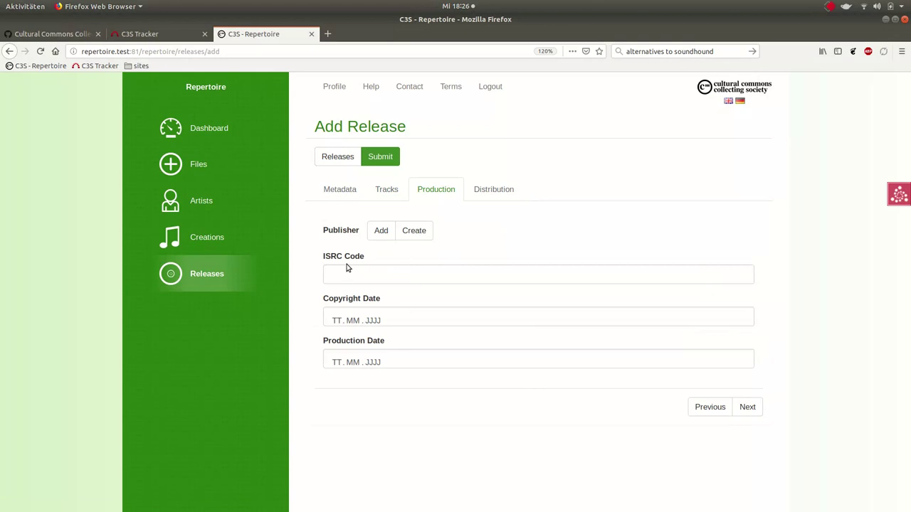
{"action": "left_click", "coordinate": [338, 322]}
{"action": "left_click", "coordinate": [369, 368]}
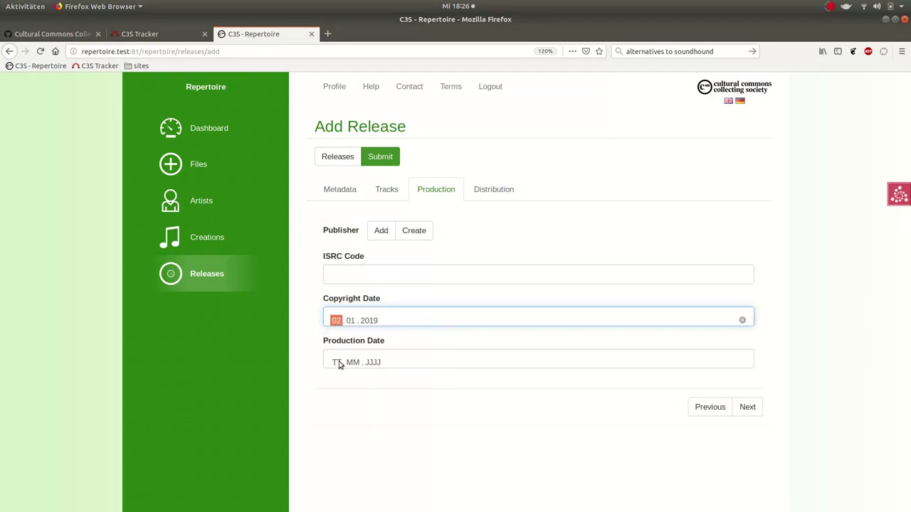
{"action": "left_click", "coordinate": [337, 363]}
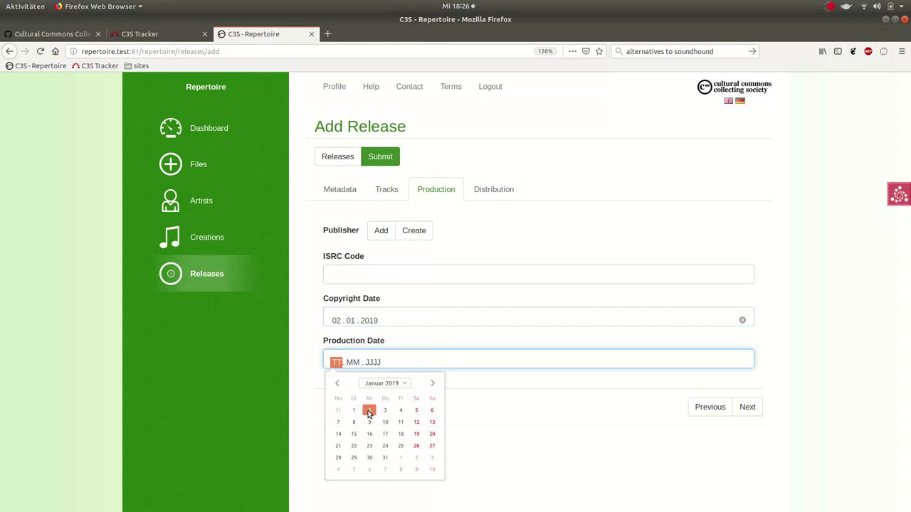
{"action": "left_click", "coordinate": [370, 410]}
Find the label Amiga by its code 00055 and assign it to the release's distribution details.
{"action": "left_click", "coordinate": [492, 189]}
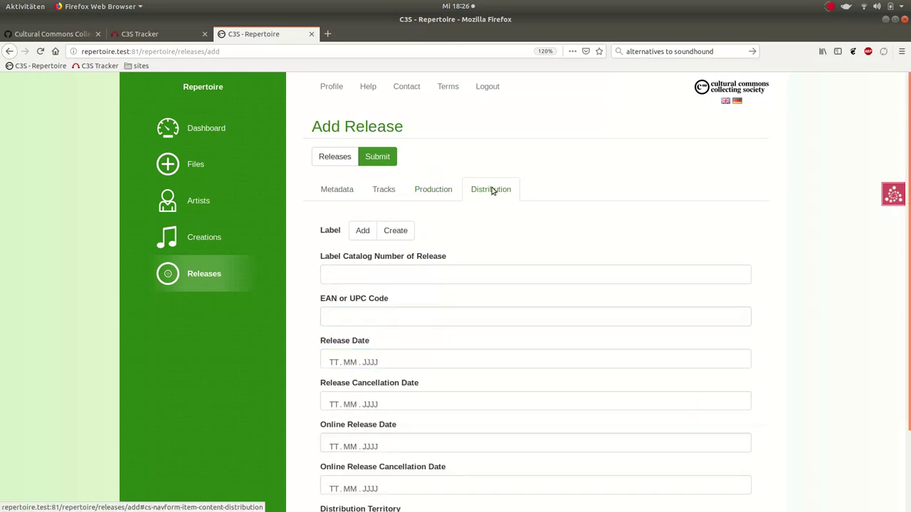
{"action": "left_click", "coordinate": [362, 231]}
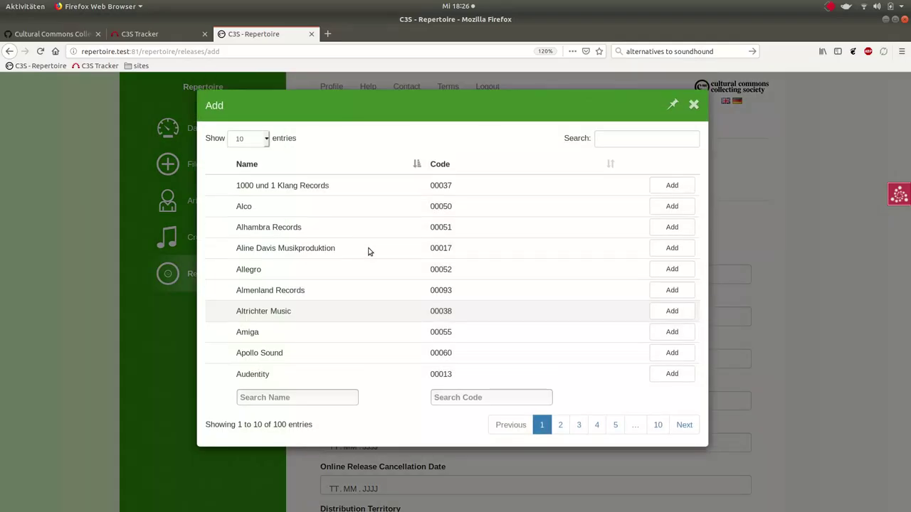
{"action": "left_click", "coordinate": [462, 399]}
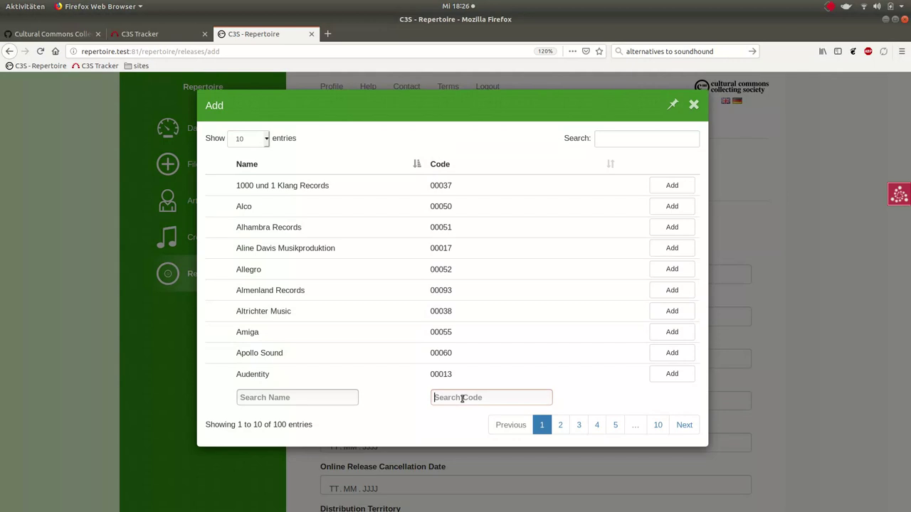
{"action": "type", "text": "00055"}
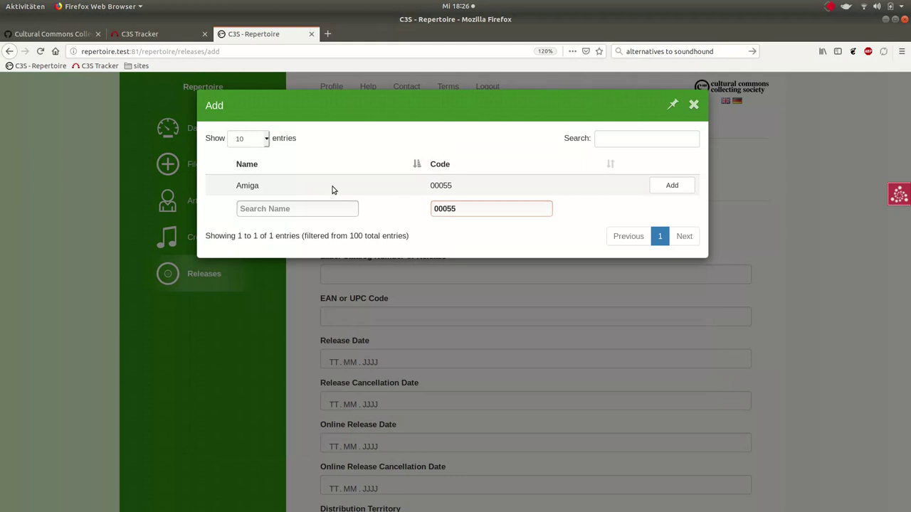
{"action": "left_click", "coordinate": [672, 185]}
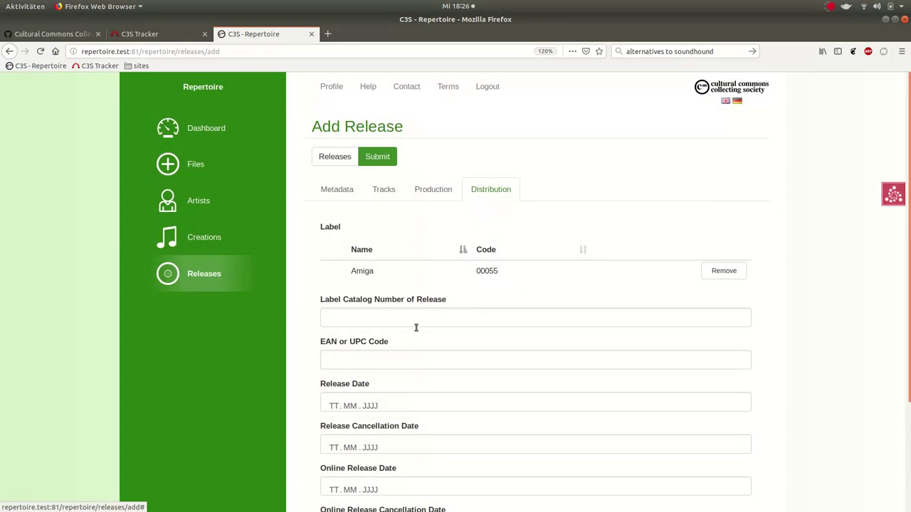
Set the label catalog number of the release to AMG123.
{"action": "left_click", "coordinate": [344, 319]}
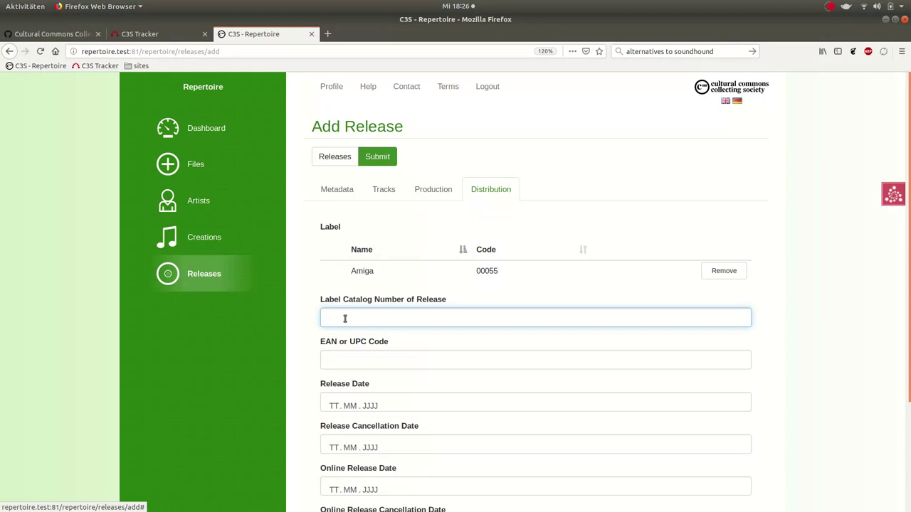
{"action": "type", "text": "AMG123"}
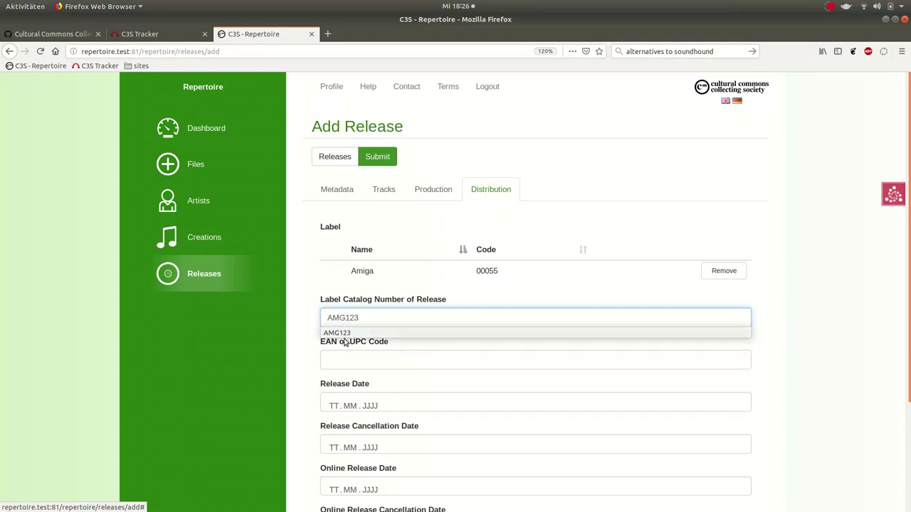
{"action": "left_click", "coordinate": [349, 360]}
{"action": "scroll", "coordinate": [430, 345], "scroll_direction": "down", "scroll_amount": 2}
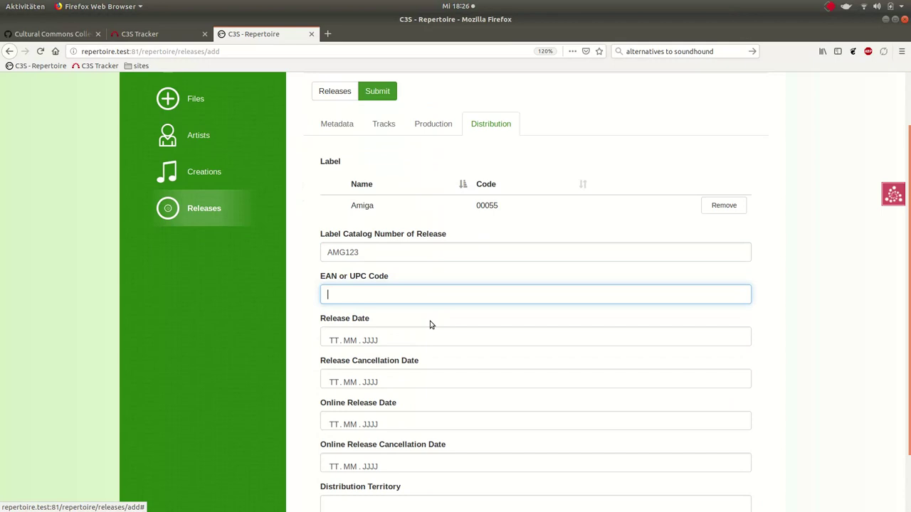
Set both the release date and the online release date of the release to 02.01.2019.
{"action": "scroll", "coordinate": [419, 317], "scroll_direction": "down", "scroll_amount": 2}
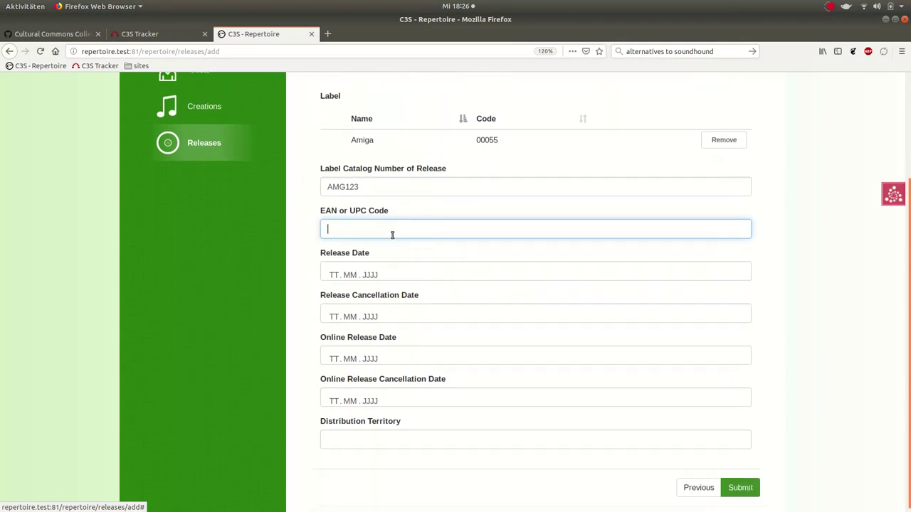
{"action": "left_click", "coordinate": [335, 276]}
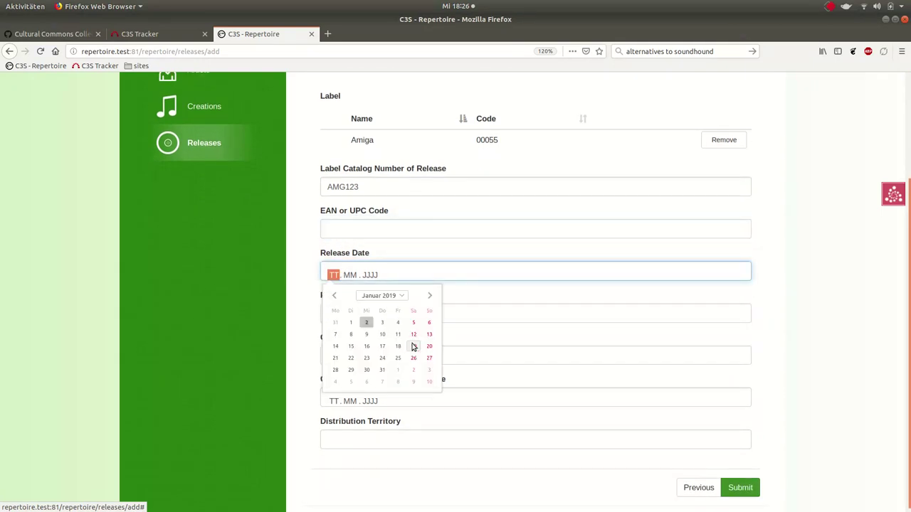
{"action": "left_click", "coordinate": [367, 323]}
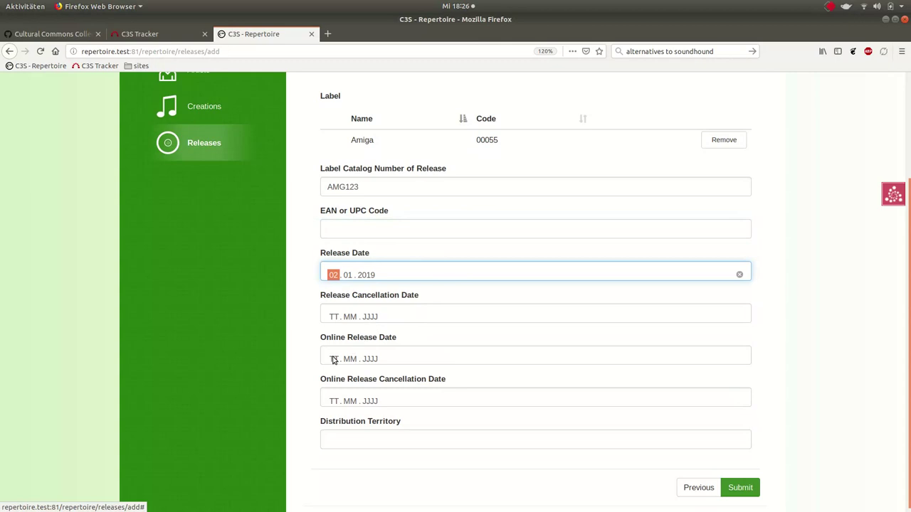
{"action": "left_click", "coordinate": [333, 358]}
{"action": "left_click", "coordinate": [366, 407]}
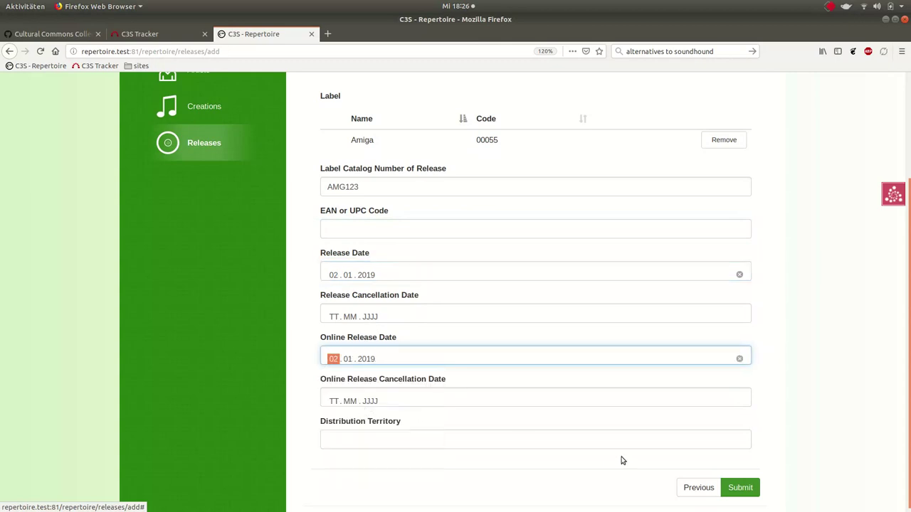
Return to the release's metadata and enter the title "Glaub an dich".
{"action": "scroll", "coordinate": [816, 275], "scroll_direction": "up", "scroll_amount": 2}
{"action": "scroll", "coordinate": [792, 291], "scroll_direction": "down", "scroll_amount": 2}
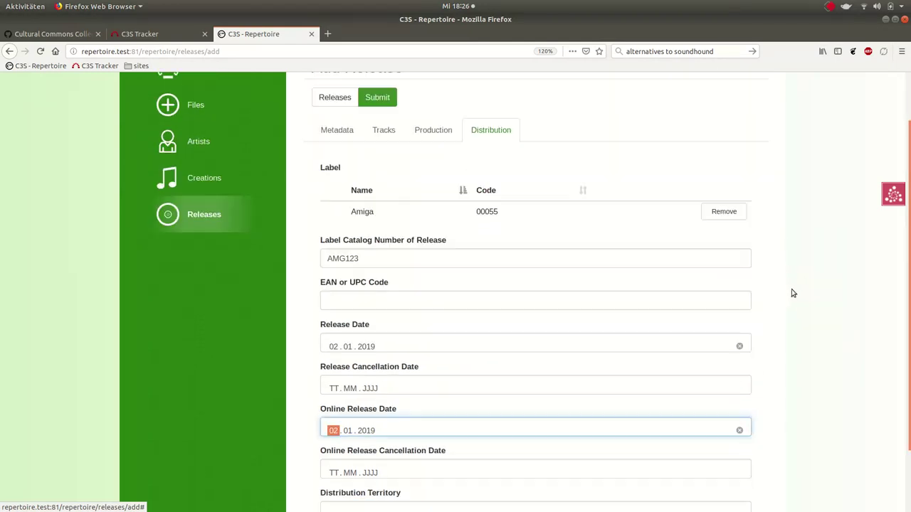
{"action": "scroll", "coordinate": [783, 345], "scroll_direction": "up", "scroll_amount": 3}
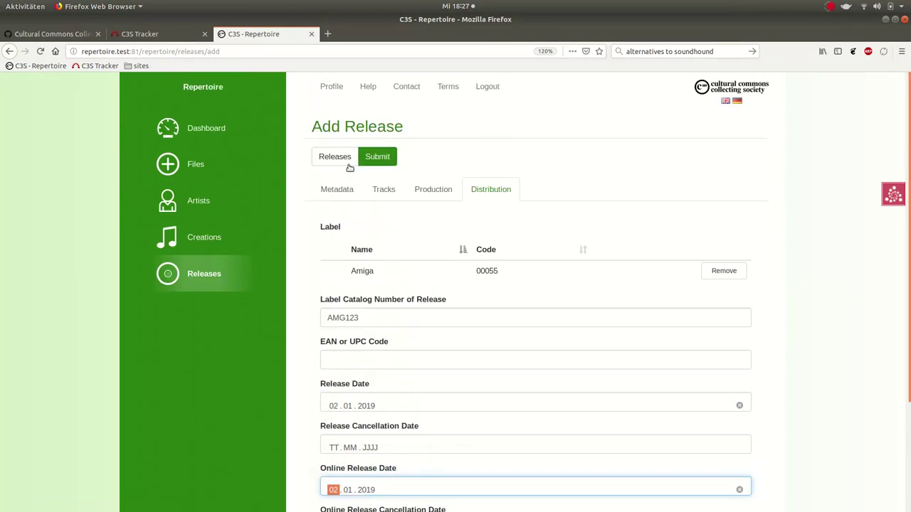
{"action": "left_click", "coordinate": [336, 196]}
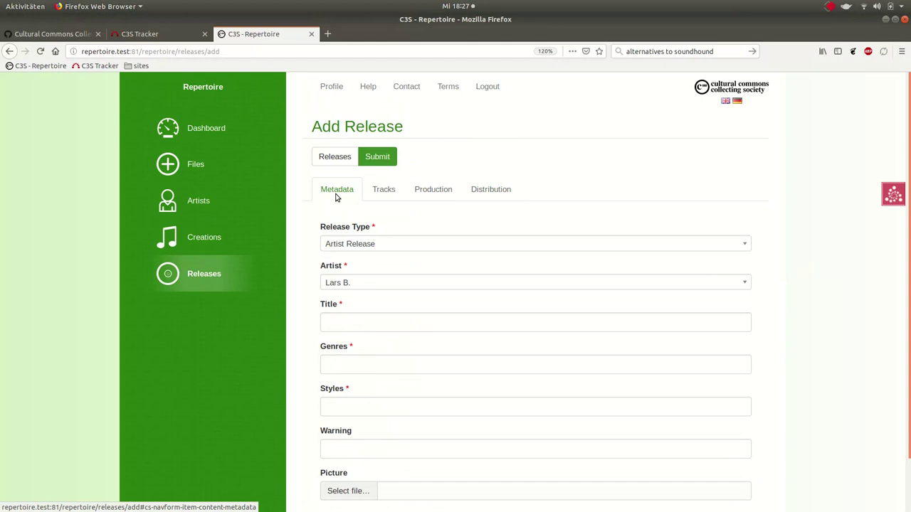
{"action": "scroll", "coordinate": [417, 299], "scroll_direction": "down", "scroll_amount": 2}
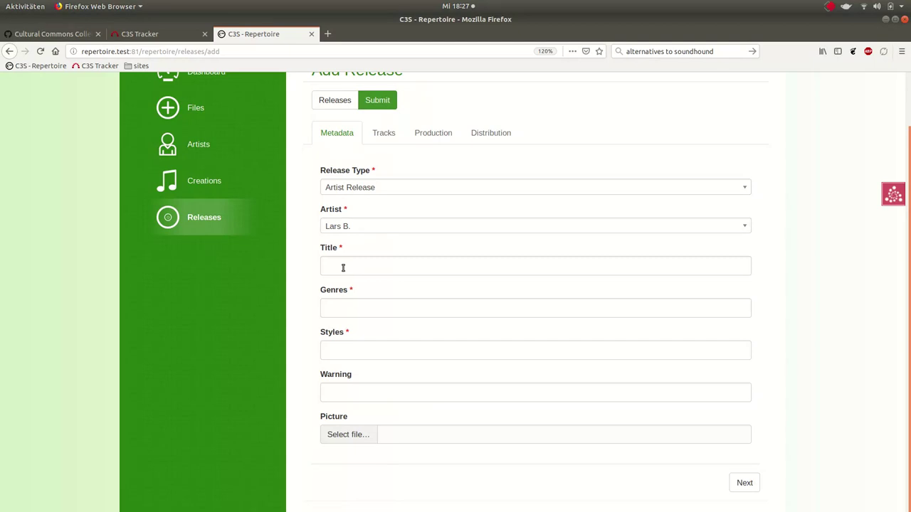
{"action": "left_click", "coordinate": [343, 267]}
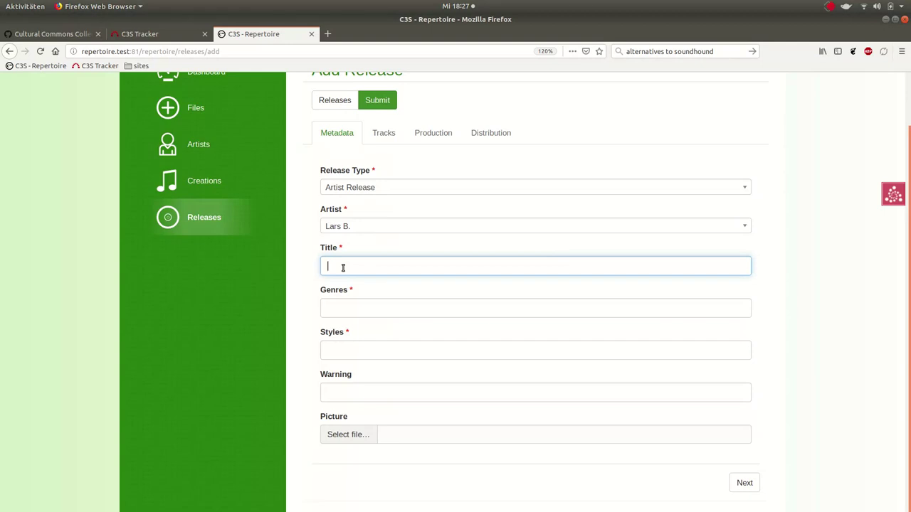
{"action": "type", "text": "Glaub"}
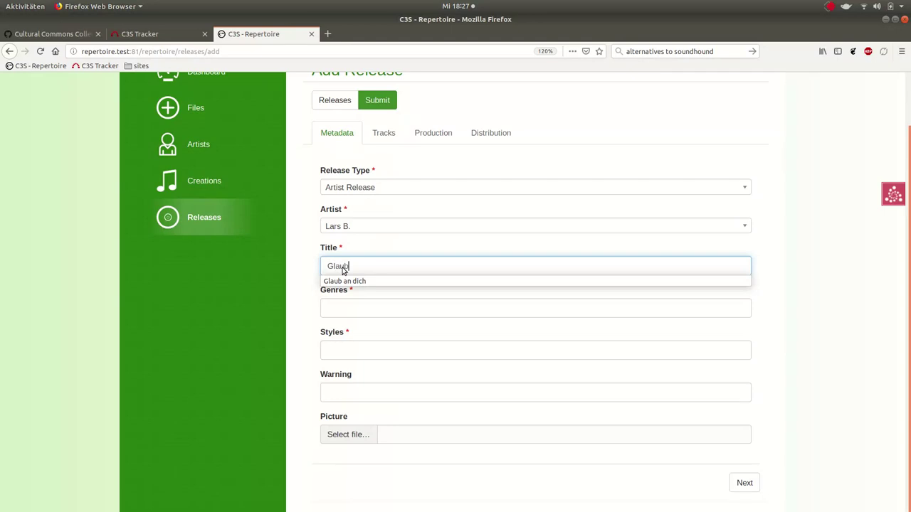
{"action": "type", "text": " an dich"}
Assign the genre Pop and the style Electro to the release.
{"action": "left_click", "coordinate": [354, 310]}
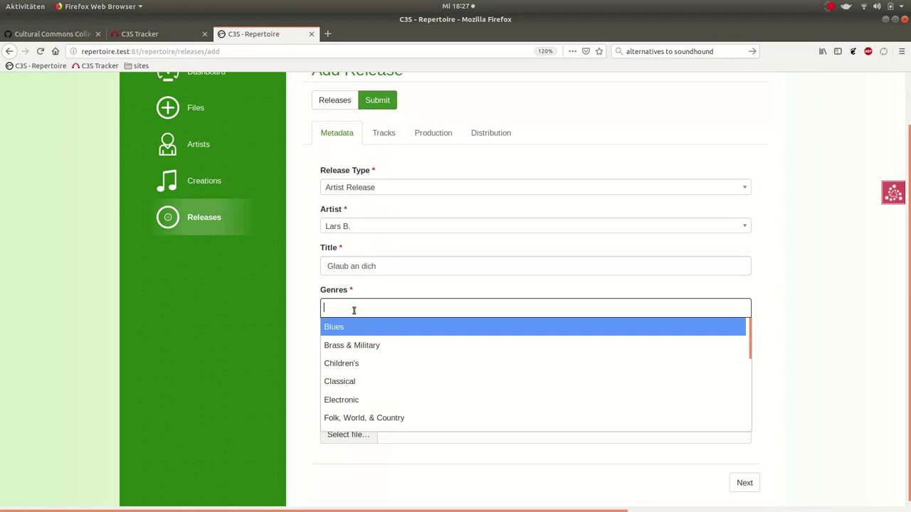
{"action": "type", "text": "pop"}
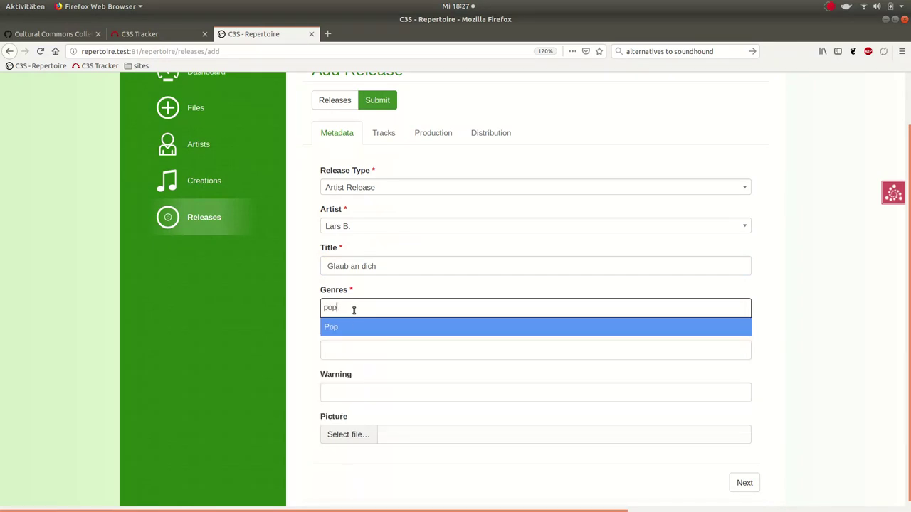
{"action": "left_click", "coordinate": [347, 328]}
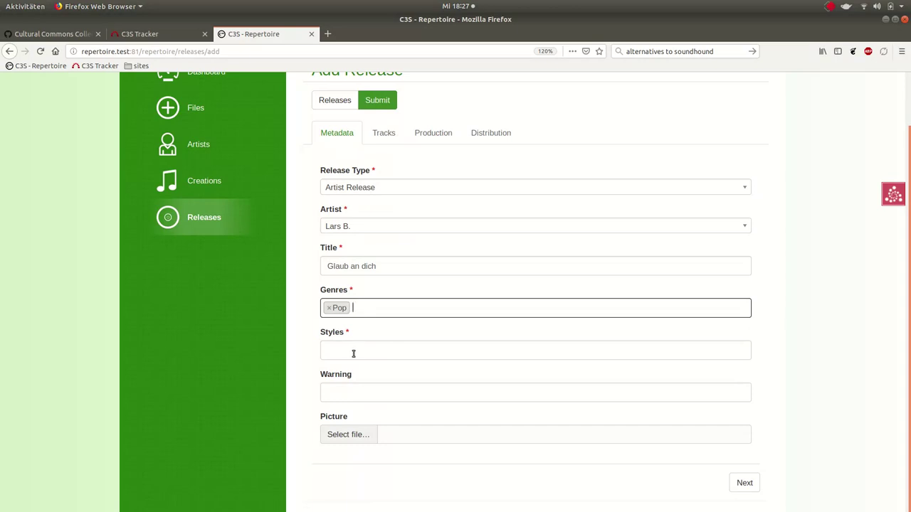
{"action": "left_click", "coordinate": [353, 353]}
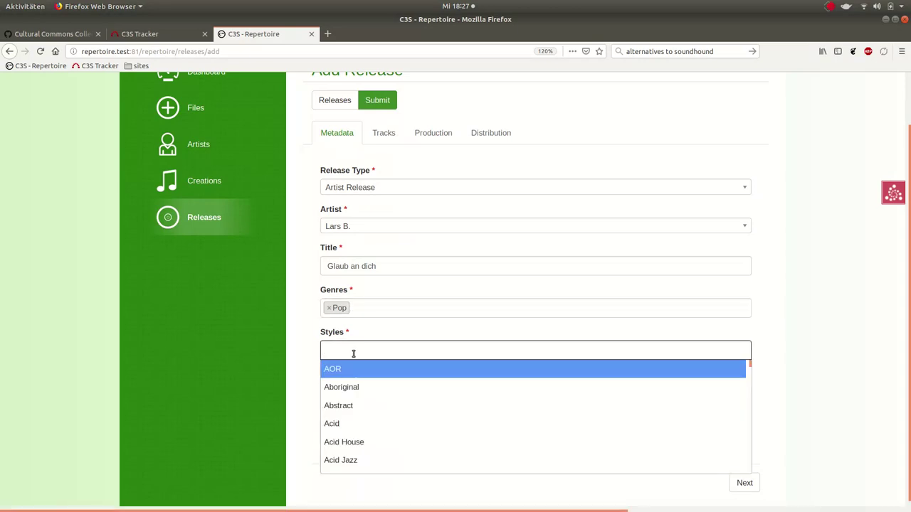
{"action": "type", "text": "elec"}
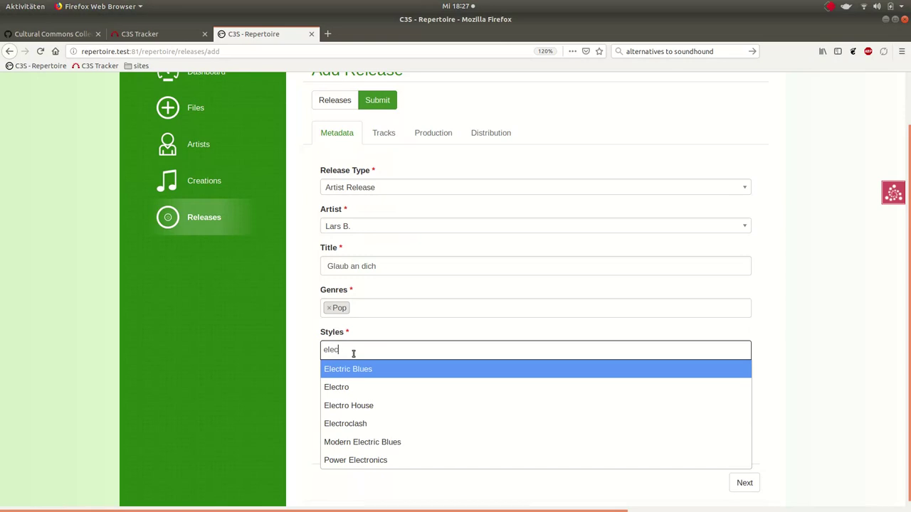
{"action": "left_click", "coordinate": [346, 388]}
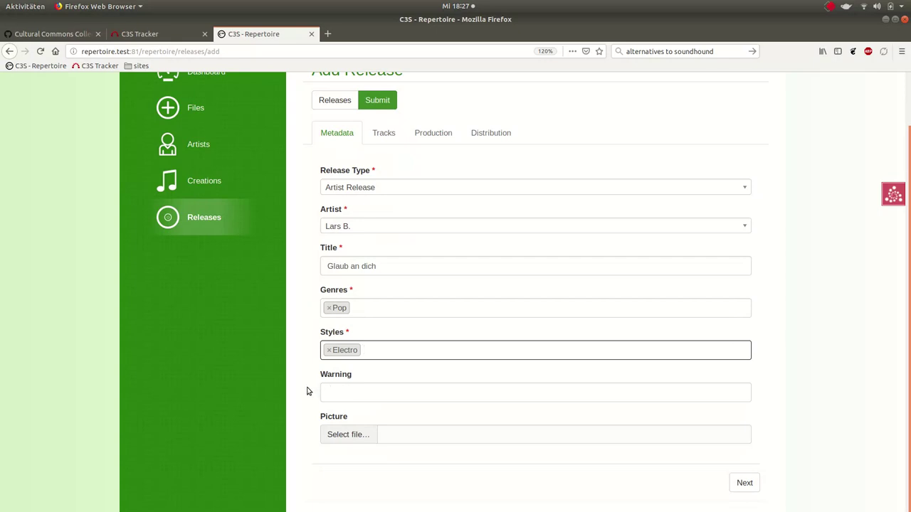
Attach the "Glaub an Dich" cover JPG from the Musik folder as the release picture and continue to the release's tracks.
{"action": "left_click", "coordinate": [337, 439]}
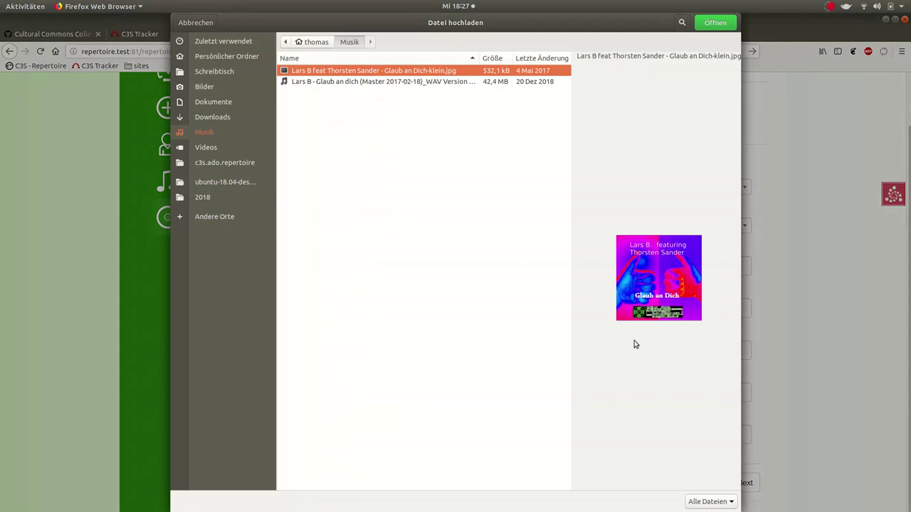
{"action": "left_click", "coordinate": [712, 22]}
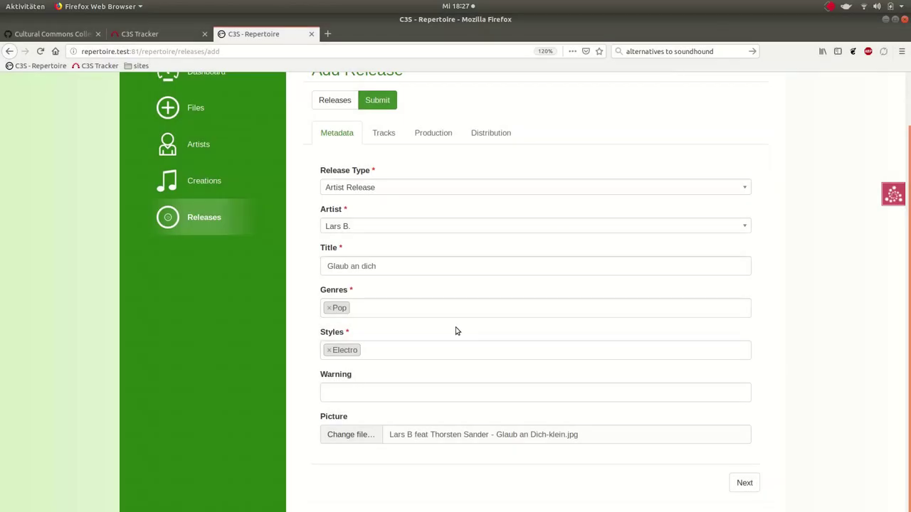
{"action": "left_click", "coordinate": [747, 484]}
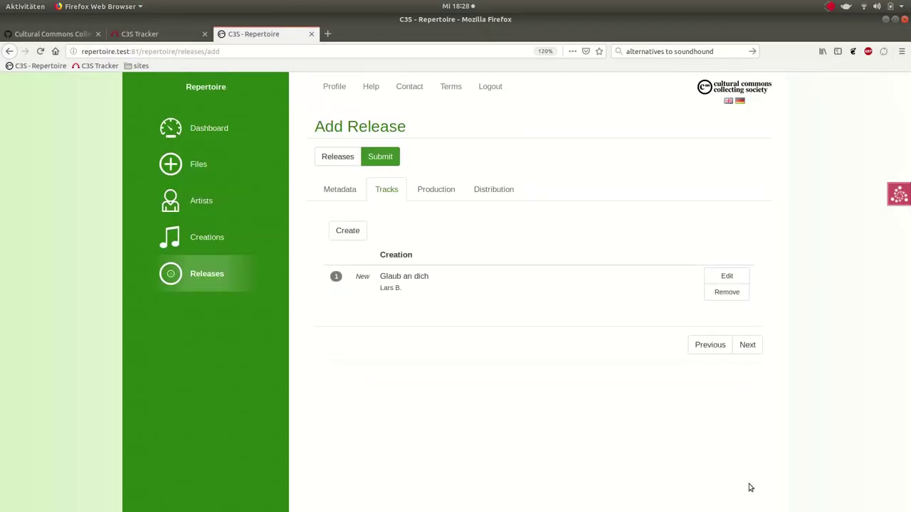
Proceed through the production section to the distribution details, check them, and submit the new release.
{"action": "left_click", "coordinate": [747, 345]}
{"action": "left_click", "coordinate": [748, 411]}
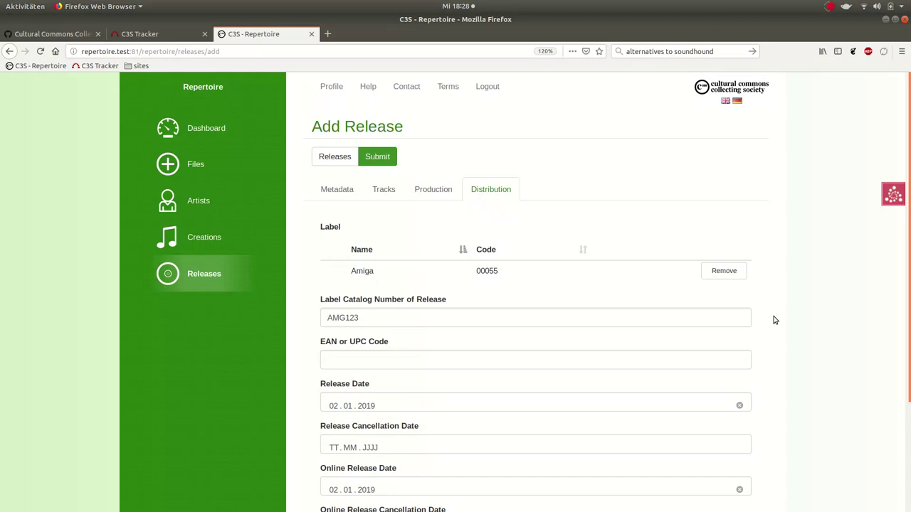
{"action": "scroll", "coordinate": [774, 320], "scroll_direction": "down", "scroll_amount": 1}
{"action": "scroll", "coordinate": [774, 321], "scroll_direction": "down", "scroll_amount": 3}
{"action": "scroll", "coordinate": [456, 334], "scroll_direction": "up", "scroll_amount": 3}
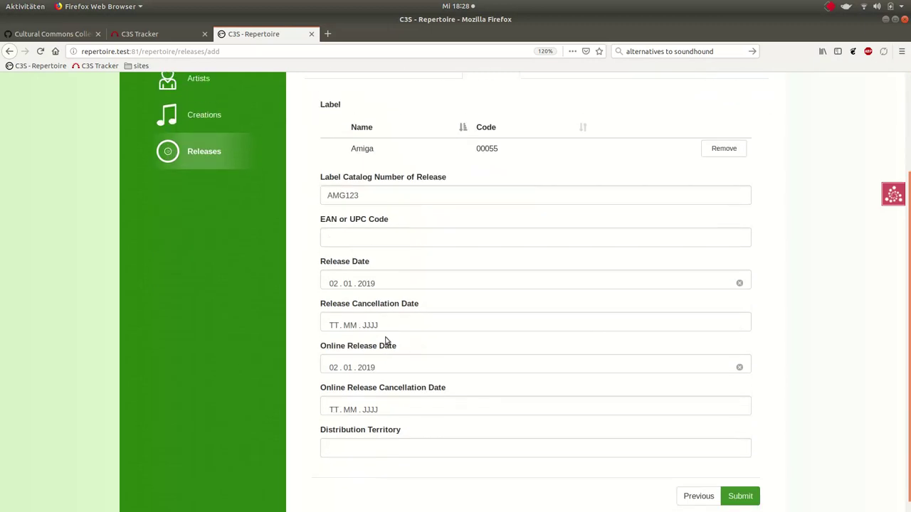
{"action": "scroll", "coordinate": [671, 421], "scroll_direction": "down", "scroll_amount": 3}
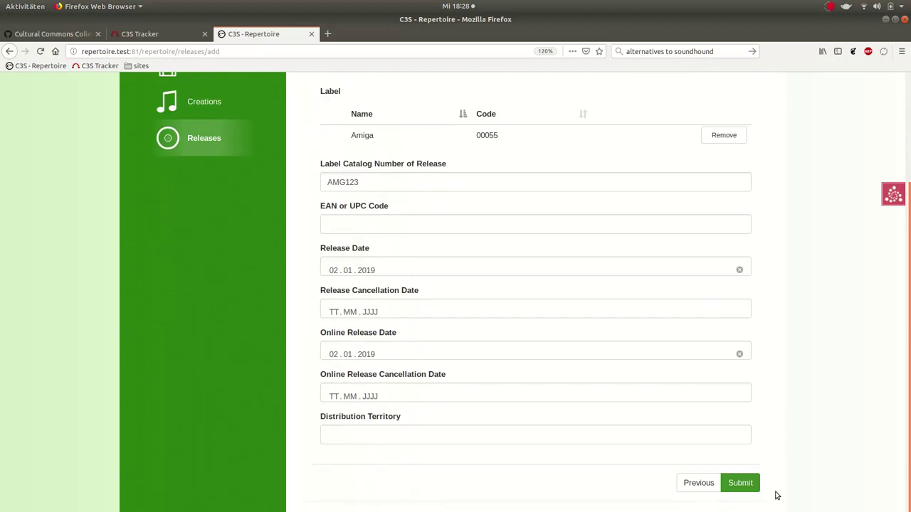
{"action": "left_click", "coordinate": [740, 483]}
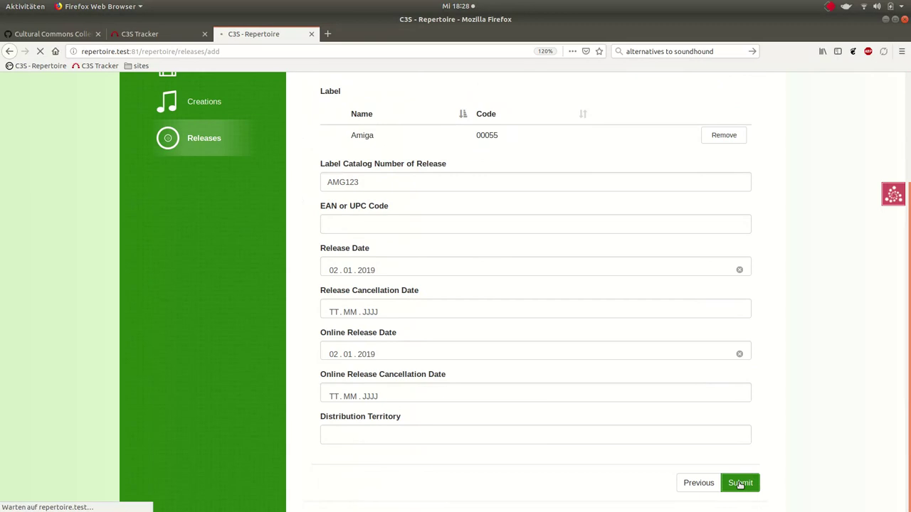